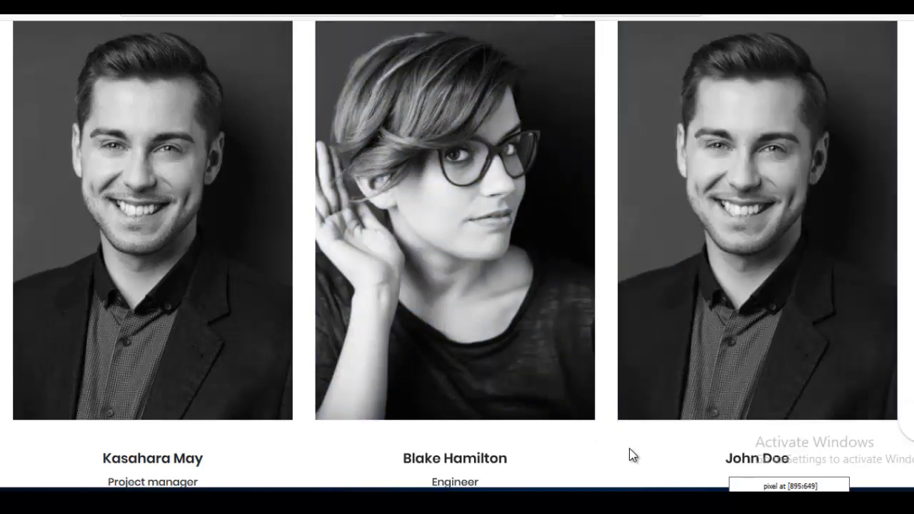
Step: Leave the team-card demo and bring up the page's empty section in the Visual Builder
mouse_move(631, 455)
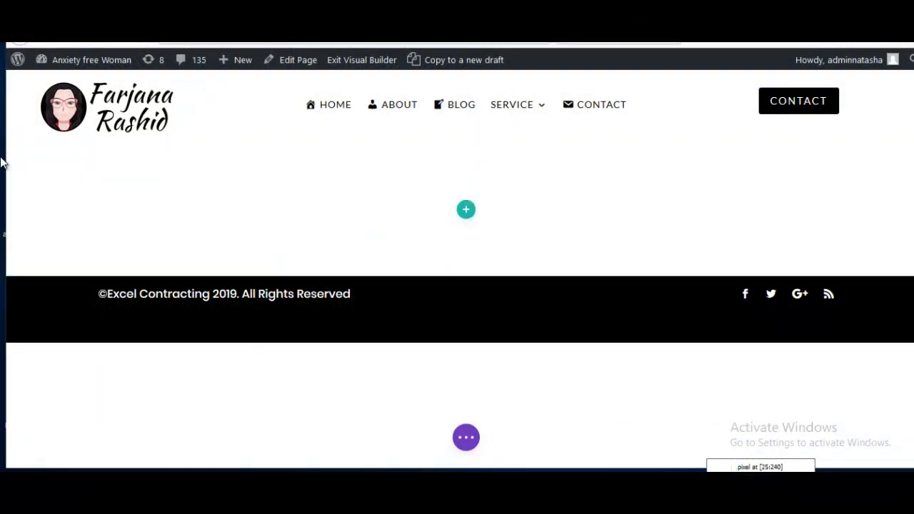
Step: Insert a three-column row into the empty section without adding a module
mouse_move(51, 171)
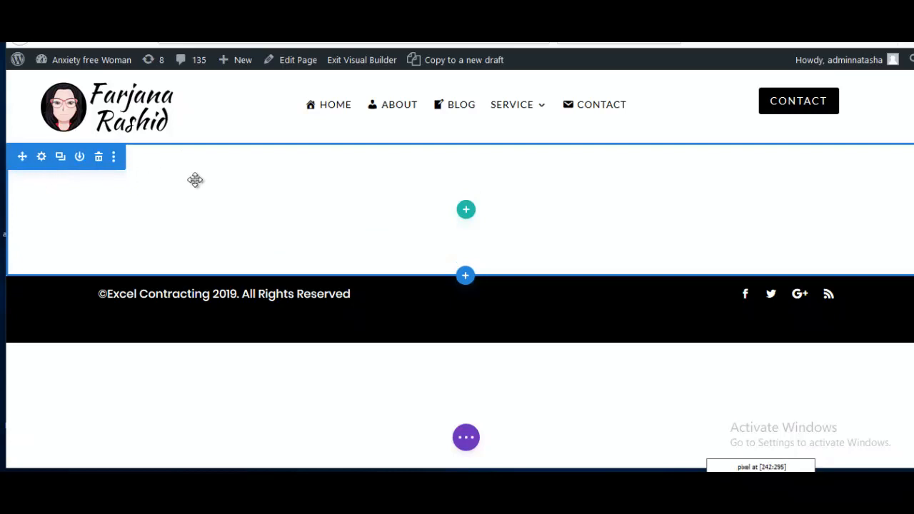
click(466, 213)
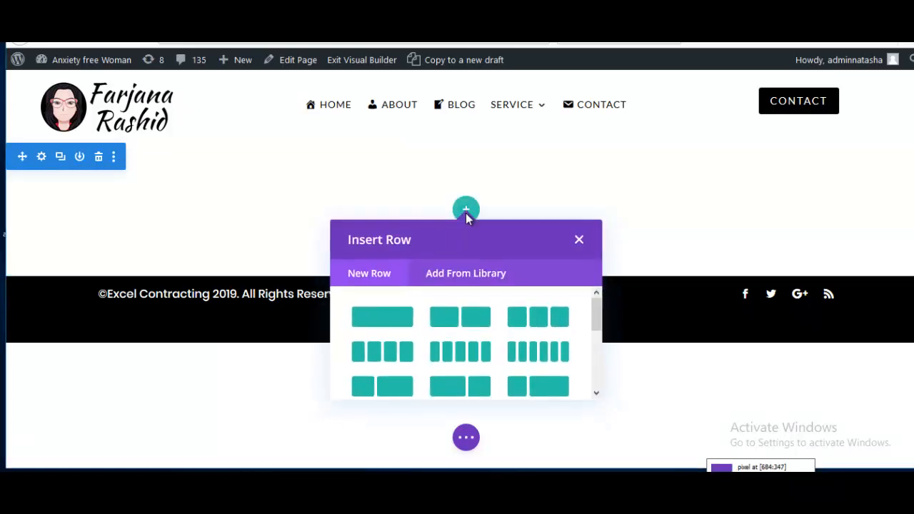
click(532, 320)
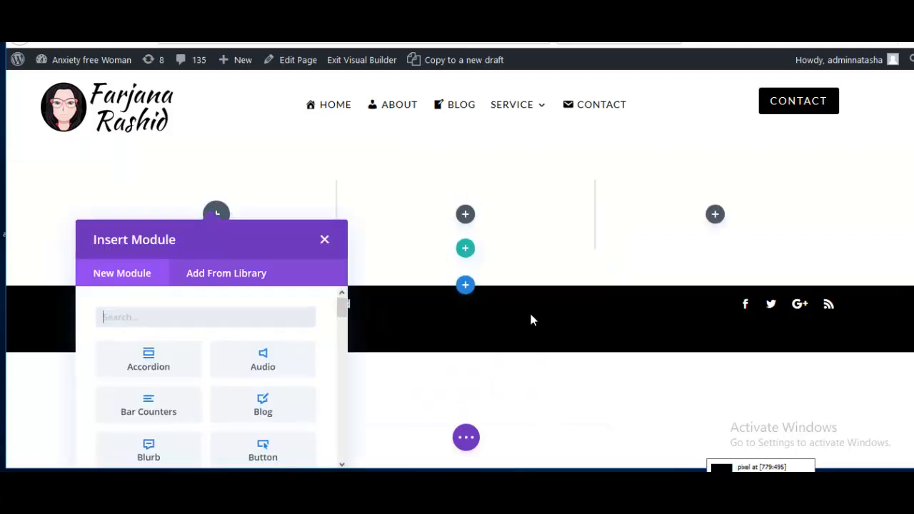
click(324, 240)
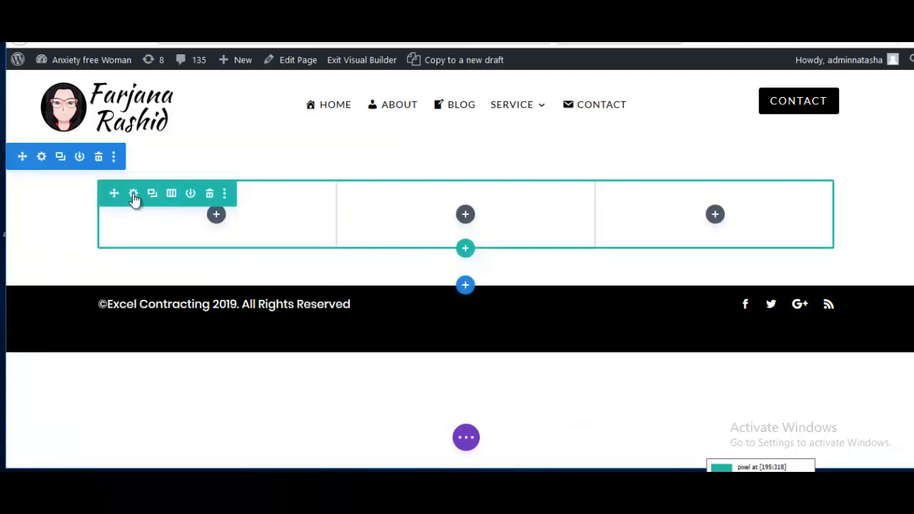
Step: Set the new row's width to 100% and save the row settings
click(134, 195)
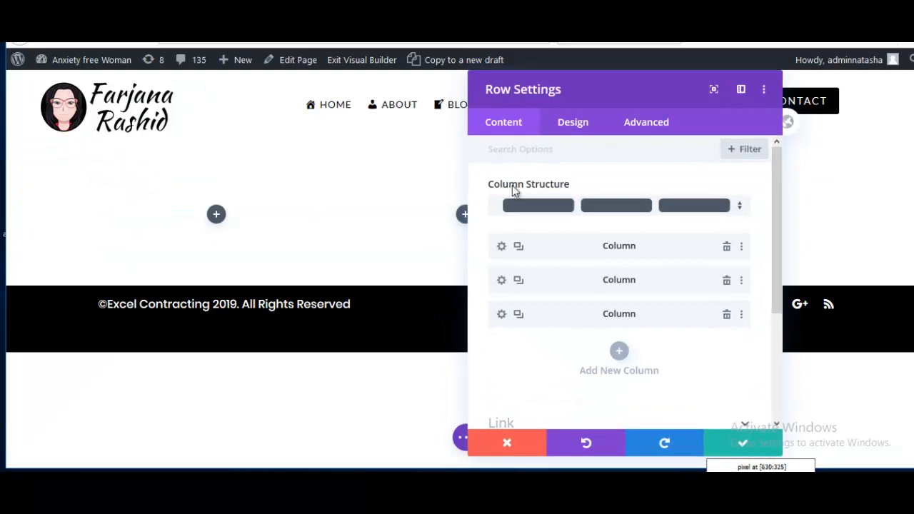
click(573, 126)
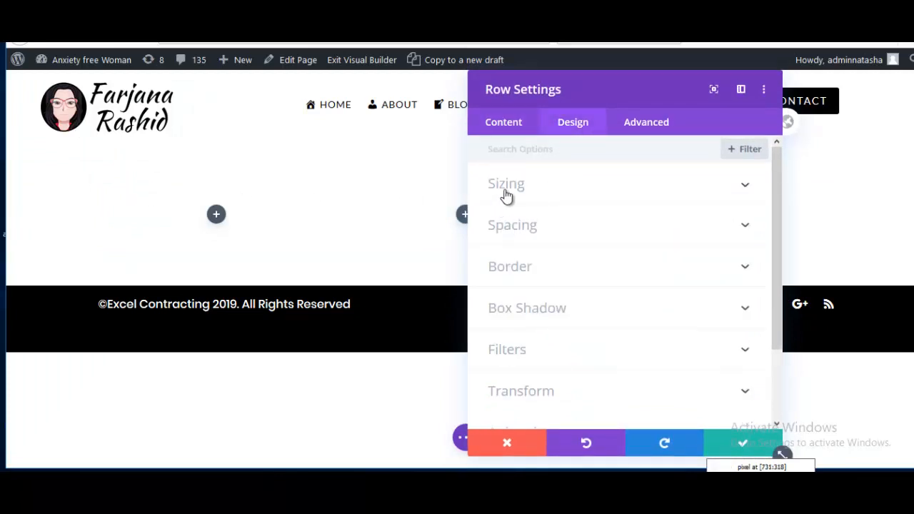
click(506, 187)
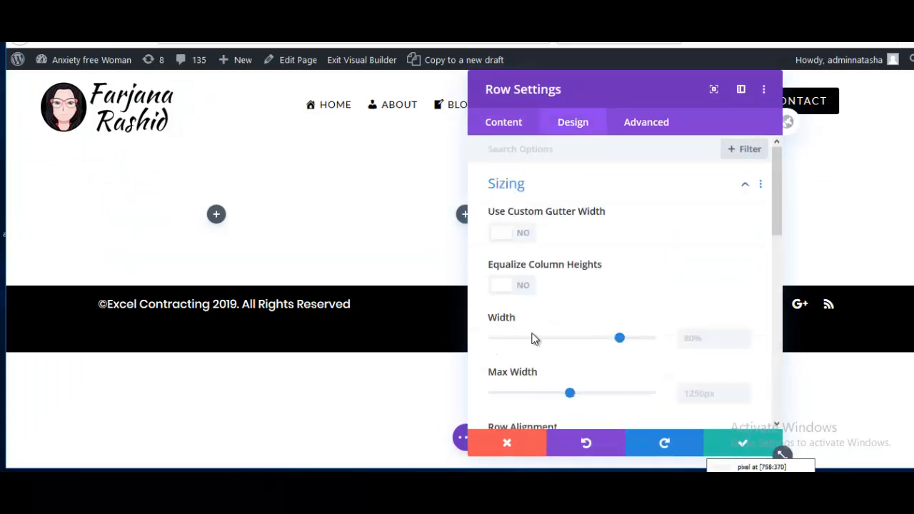
scroll(528, 332, down, 3)
drag(610, 265, 679, 264)
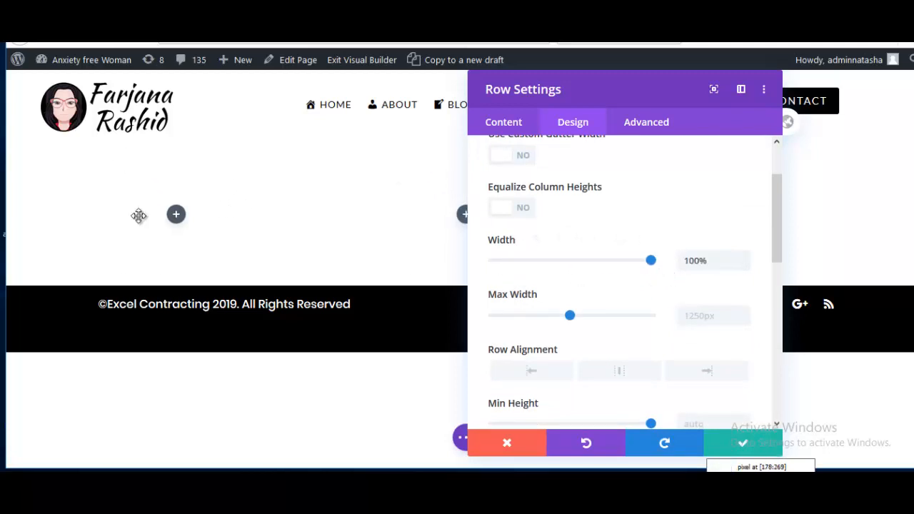
click(764, 445)
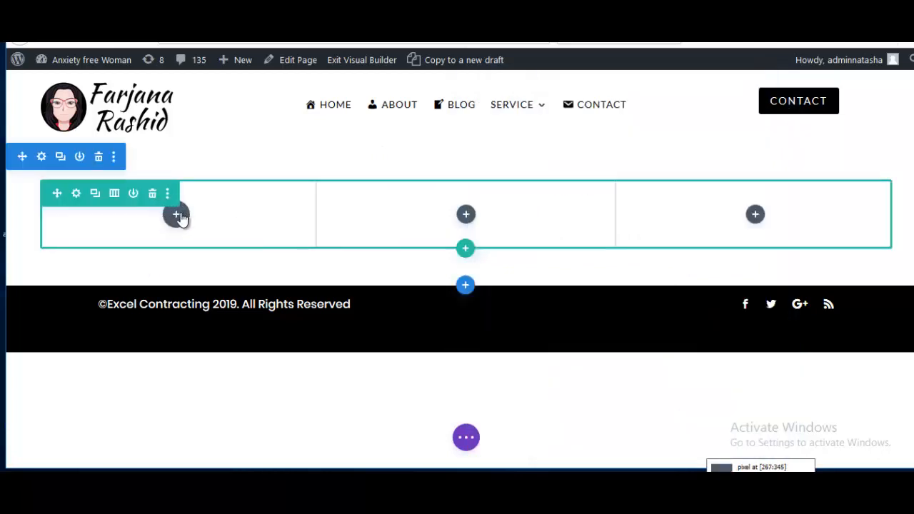
Step: Add a Social Media Follow module to the first column
click(177, 217)
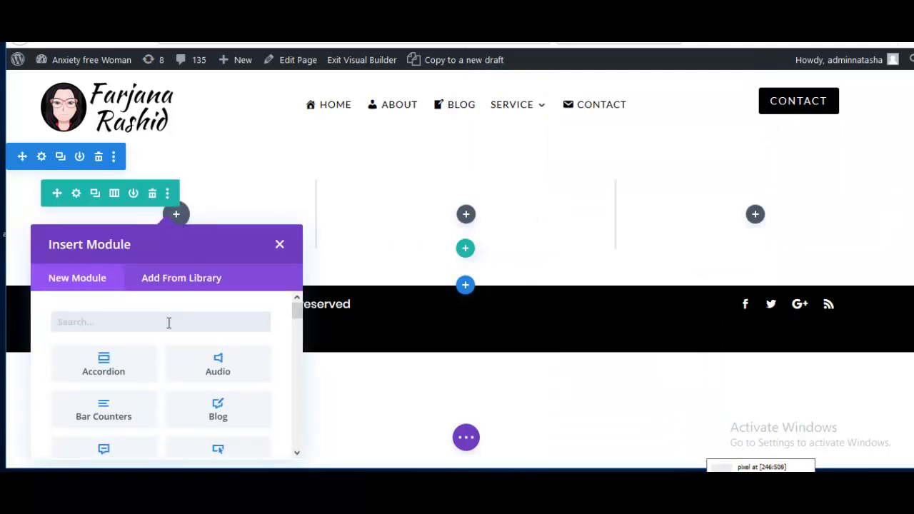
text(soc)
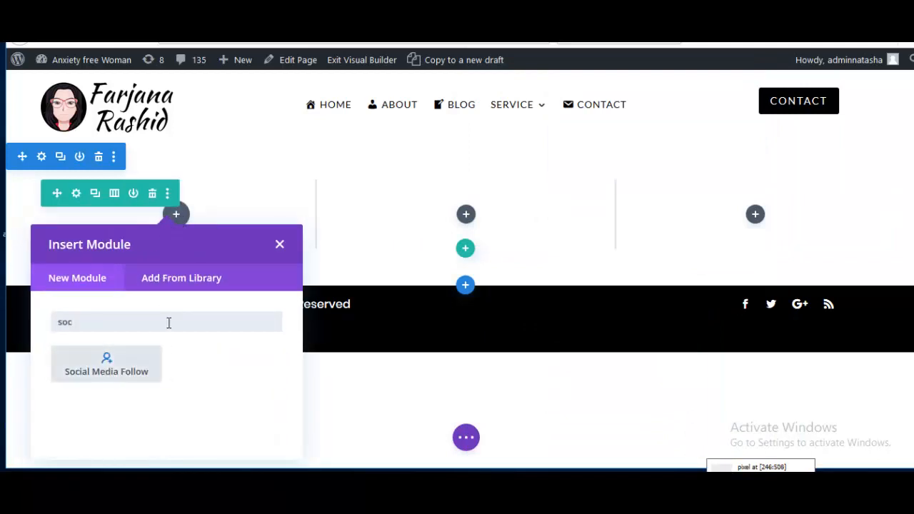
click(120, 366)
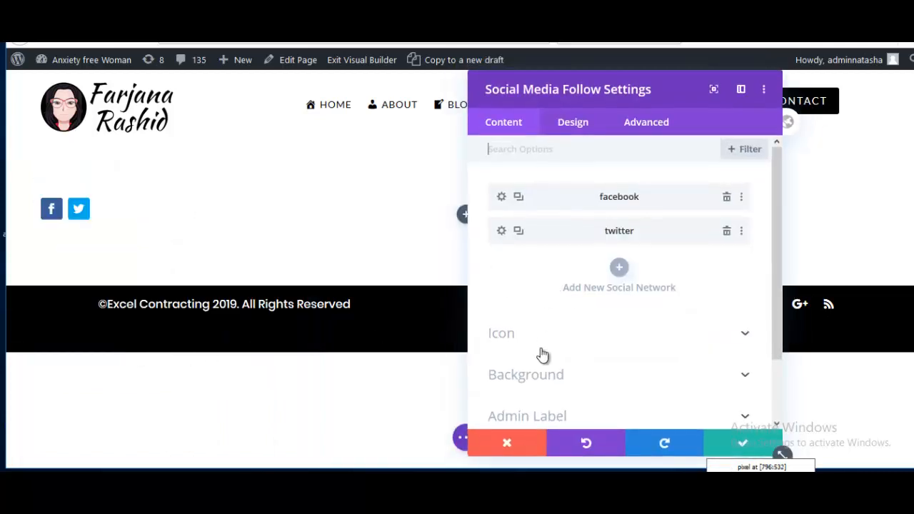
Step: Set the module's background image to the portrait team-1.jpg
scroll(540, 355, down, 2)
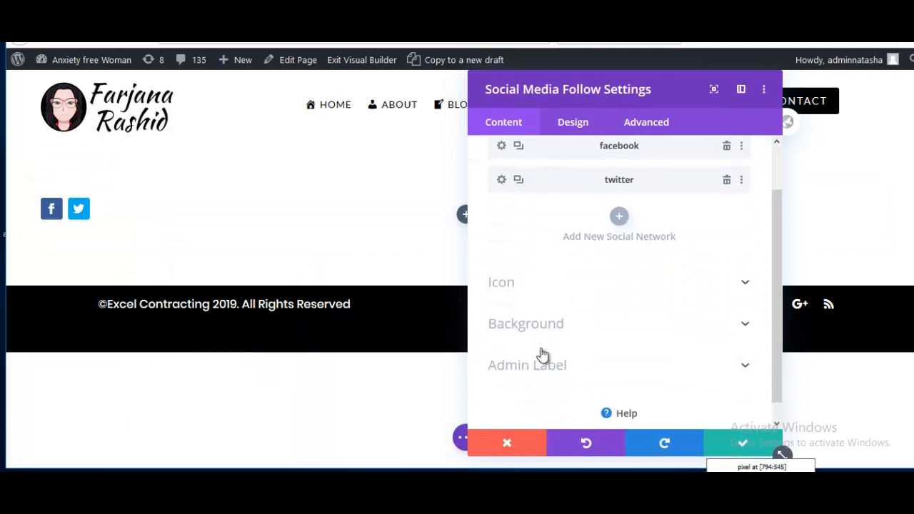
click(531, 307)
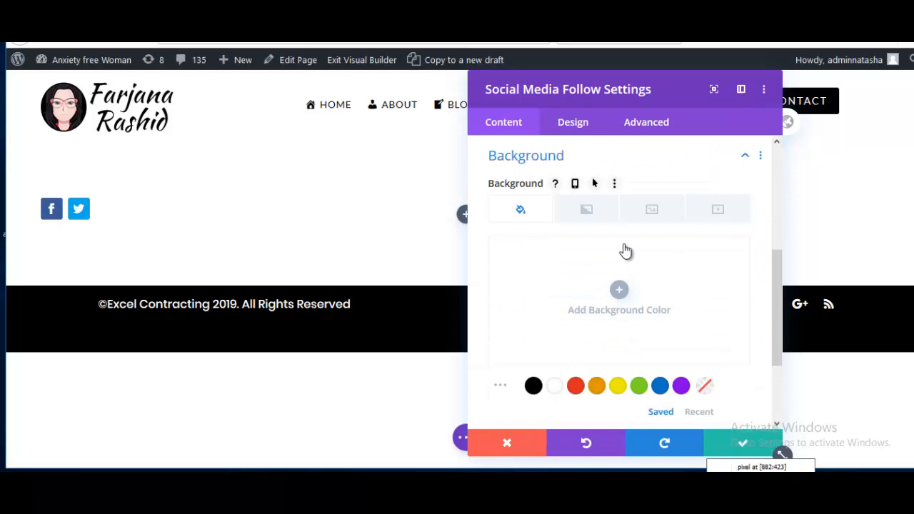
click(649, 212)
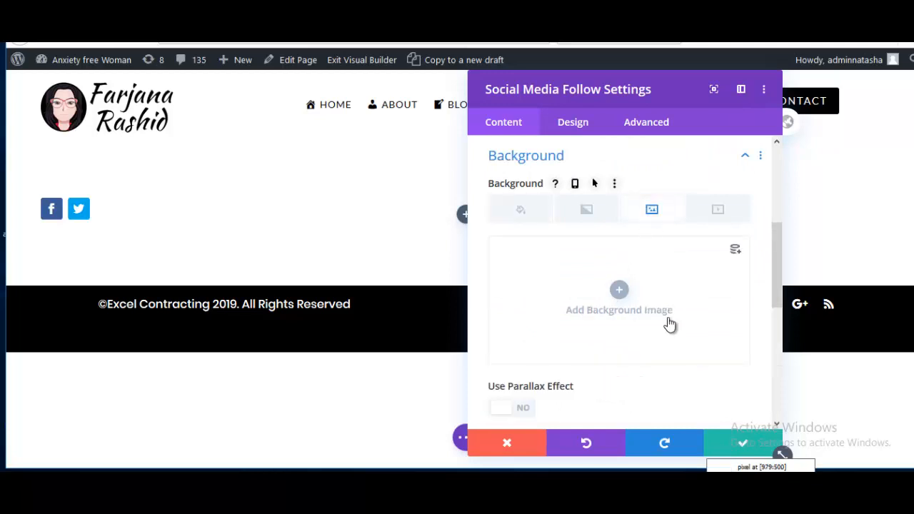
click(619, 293)
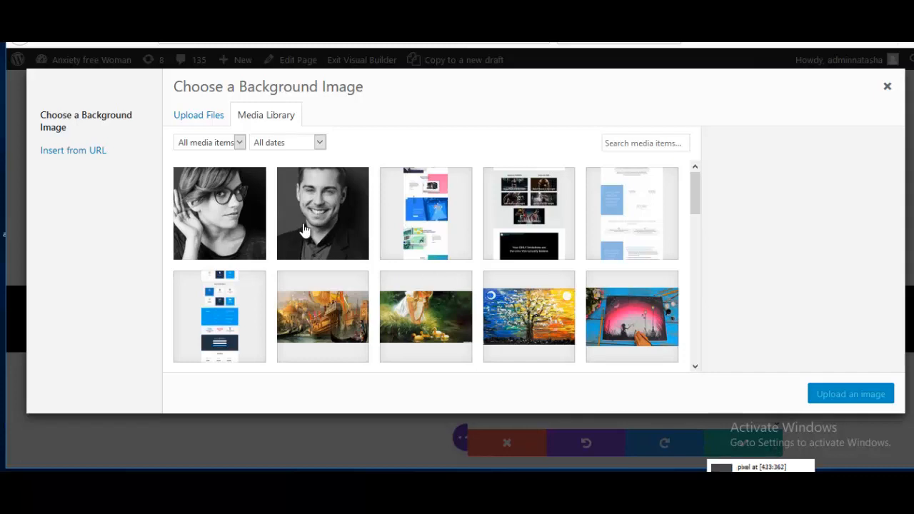
click(315, 230)
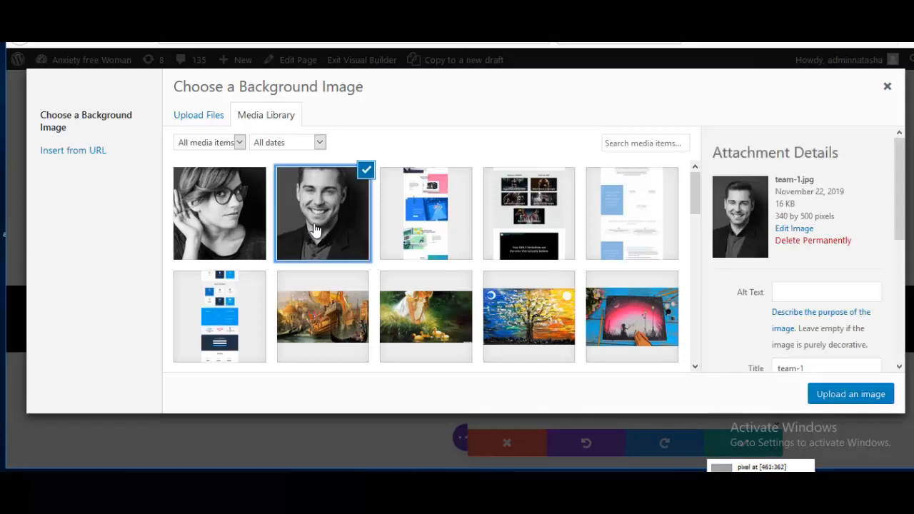
click(855, 400)
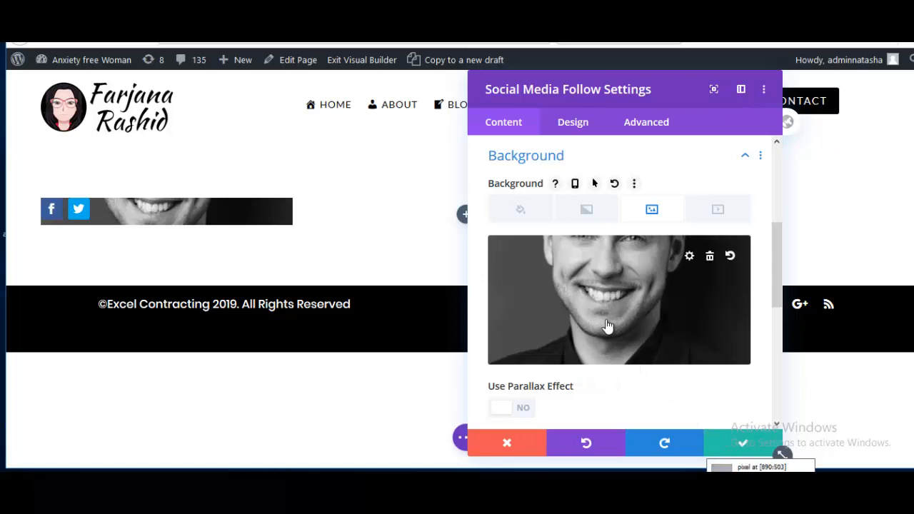
Step: Give the follow module 371px top and 70px bottom padding, then save it
click(574, 122)
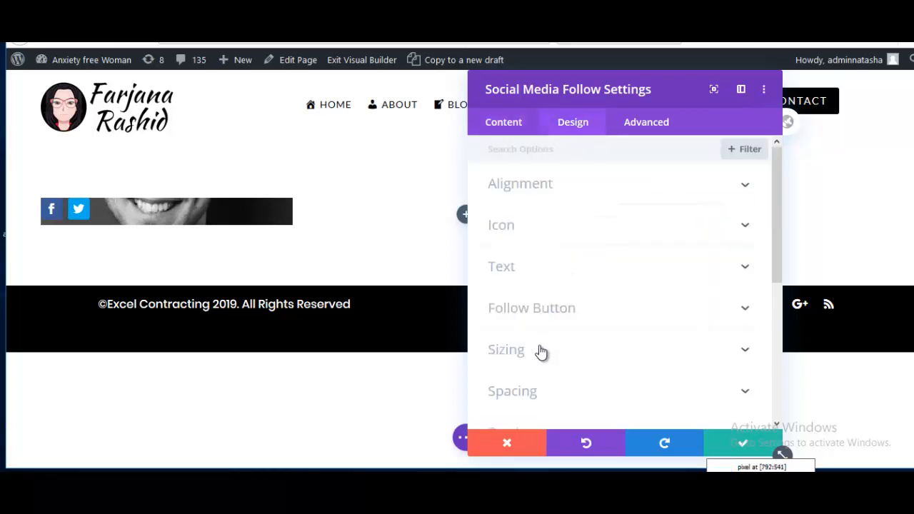
scroll(512, 352, down, 1)
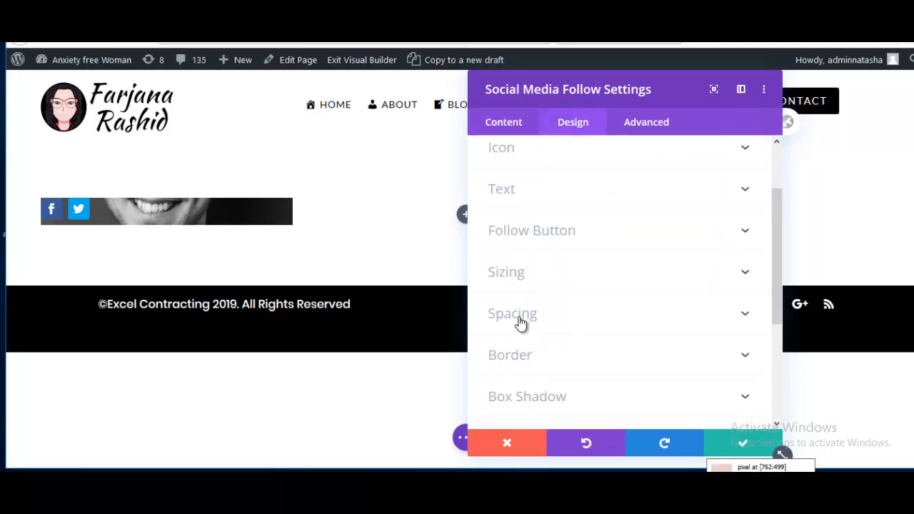
click(519, 323)
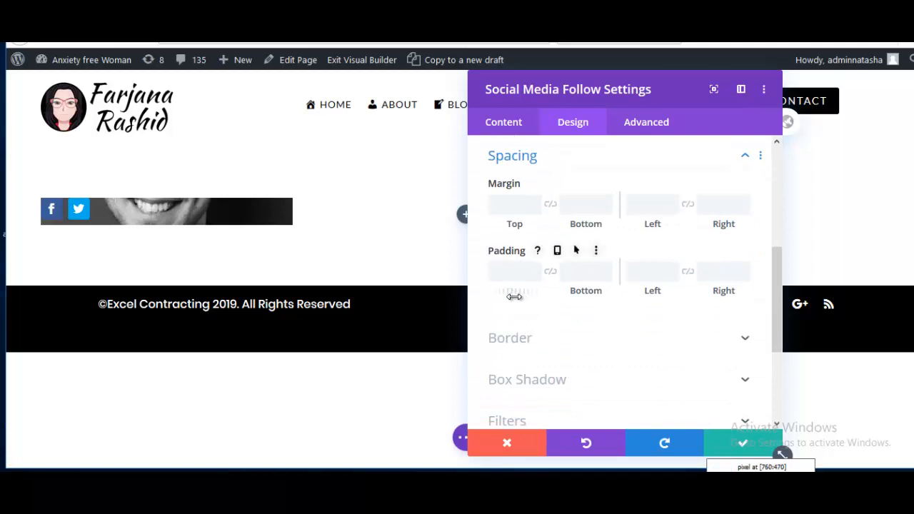
drag(512, 295, 554, 302)
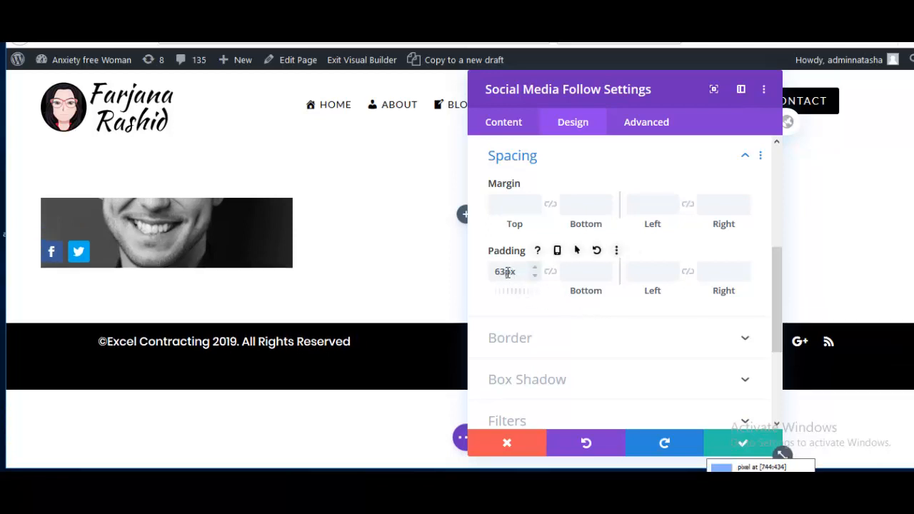
drag(506, 272, 481, 272)
text(300)
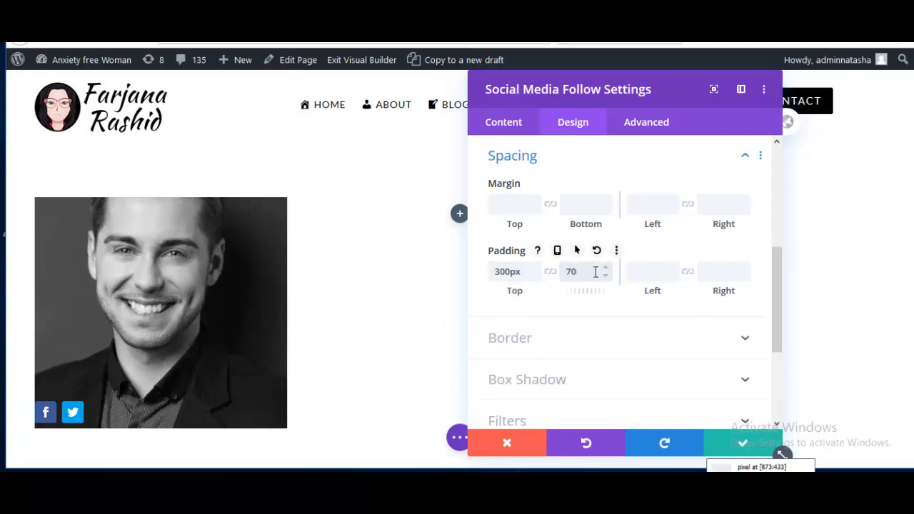
scroll(196, 347, down, 3)
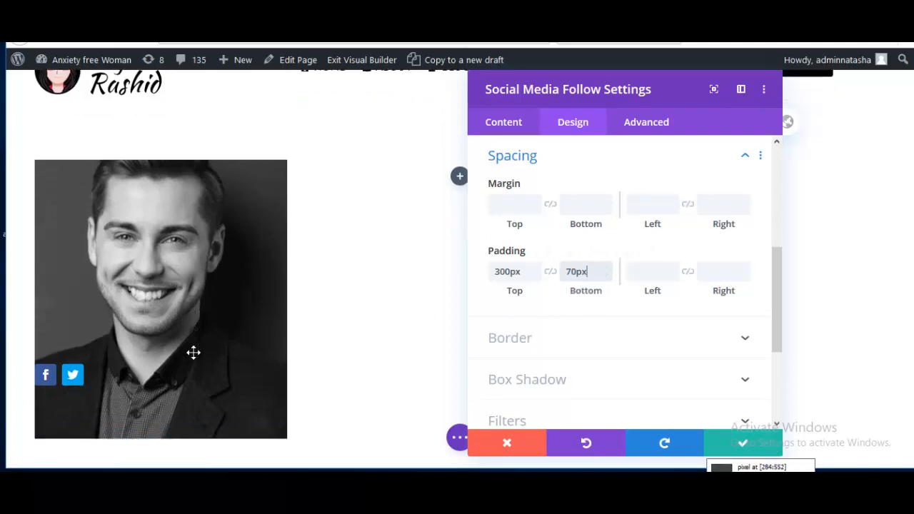
scroll(227, 354, up, 2)
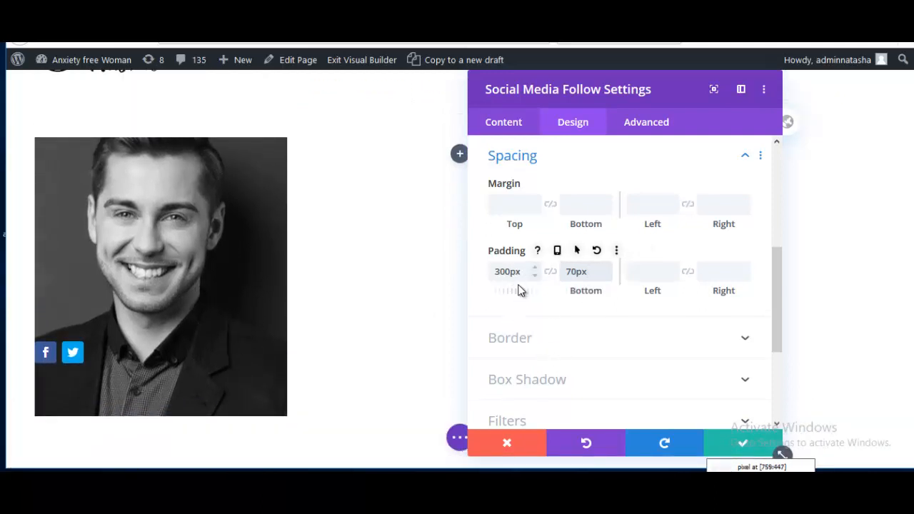
drag(512, 292, 588, 303)
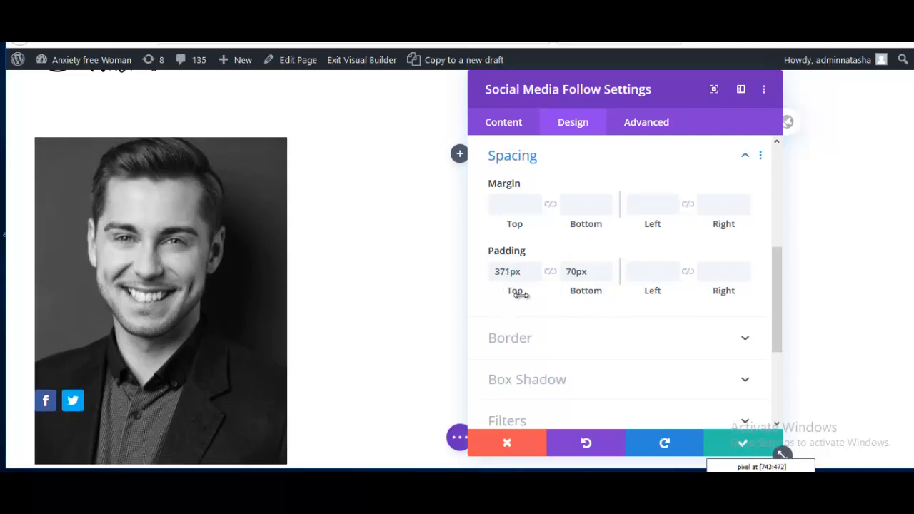
scroll(414, 362, down, 1)
scroll(415, 362, up, 1)
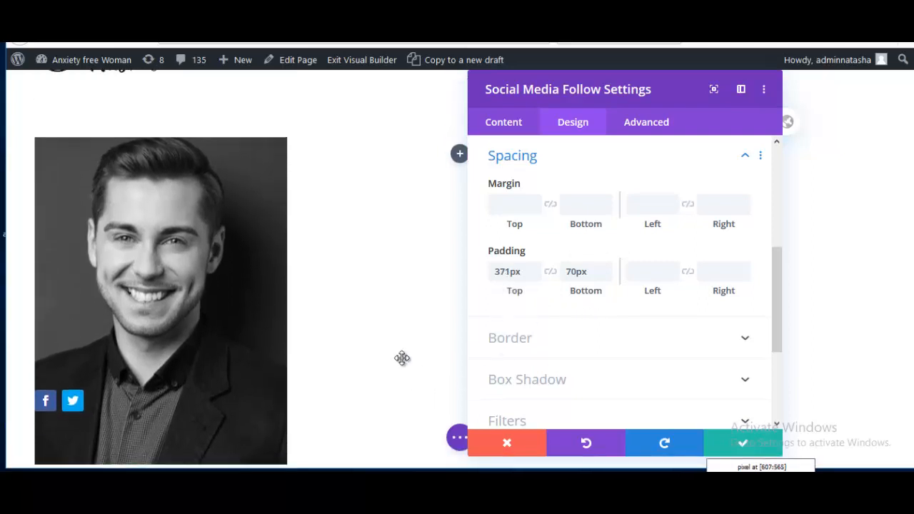
click(727, 446)
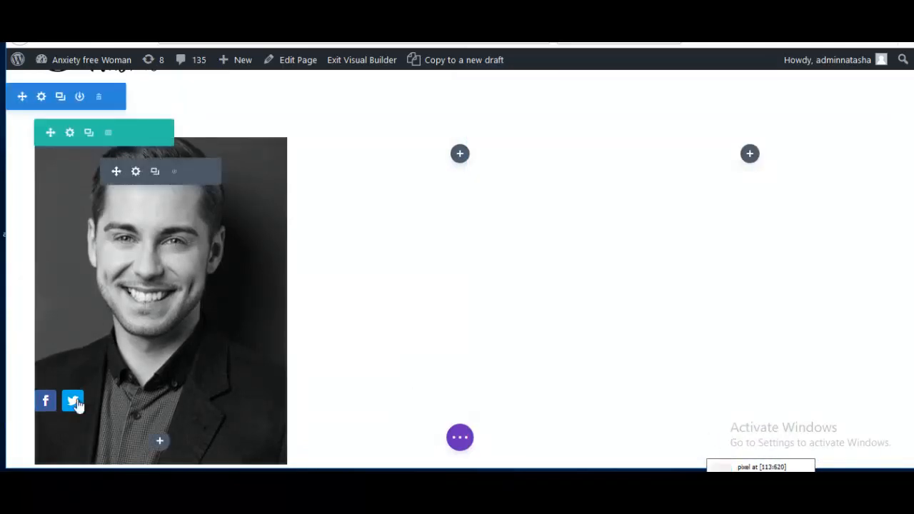
Step: Center-align the social icons on the portrait
click(136, 172)
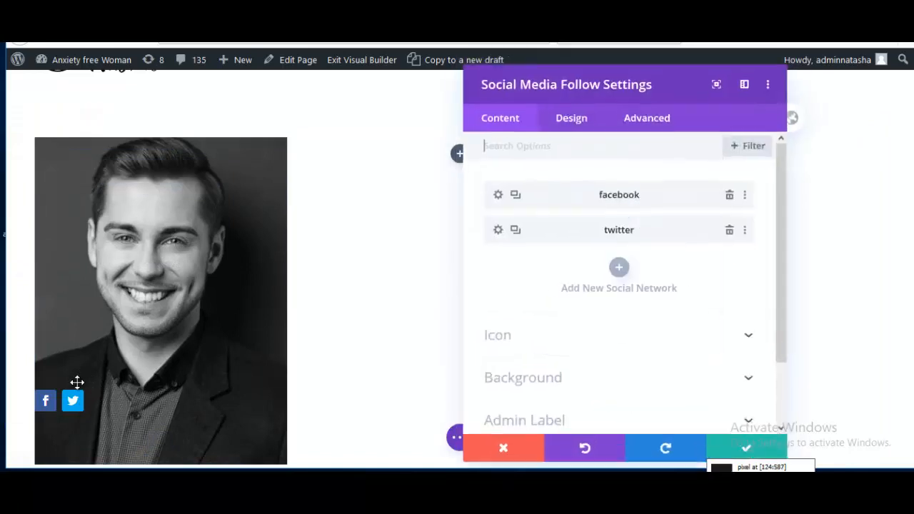
click(573, 125)
click(521, 188)
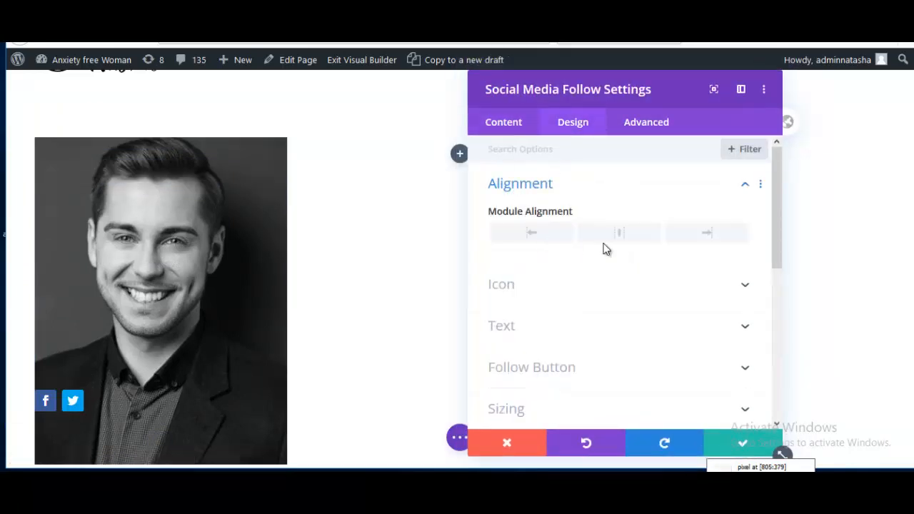
click(616, 234)
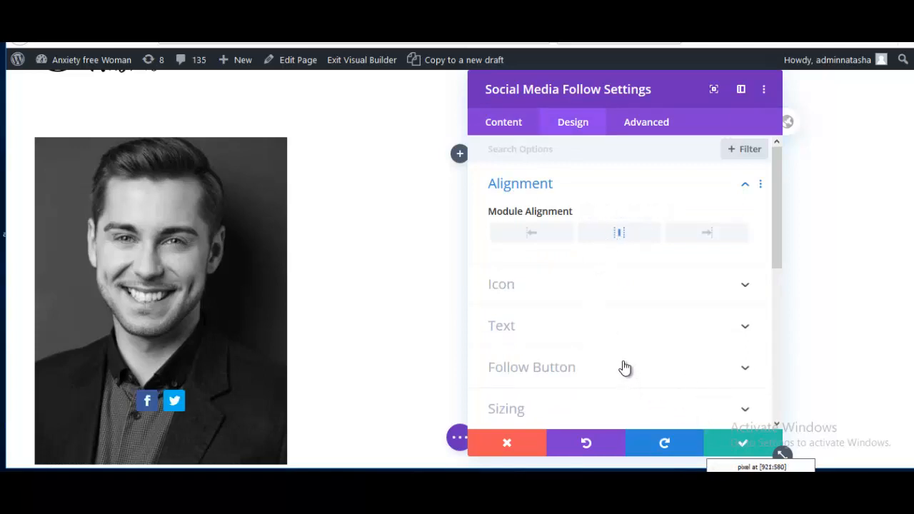
scroll(624, 367, down, 2)
scroll(528, 325, up, 1)
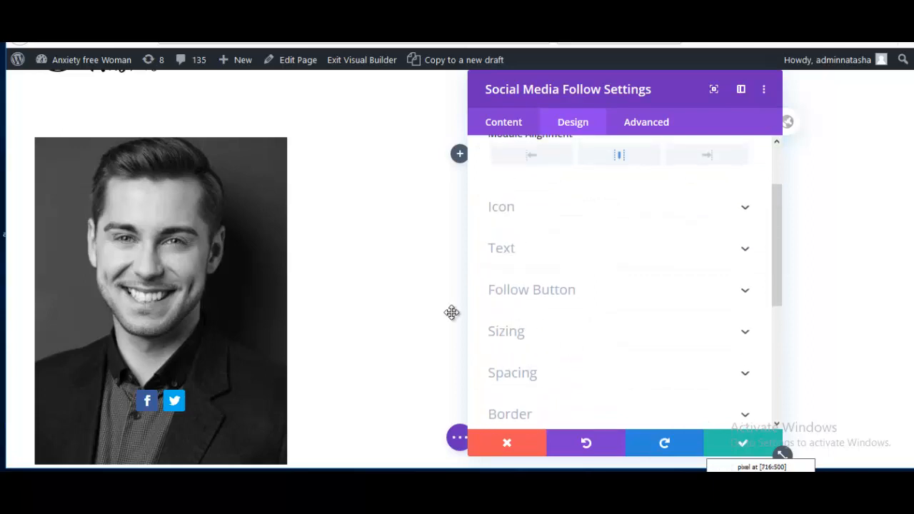
Step: Set the icon color to #333 with a white hover color
click(505, 212)
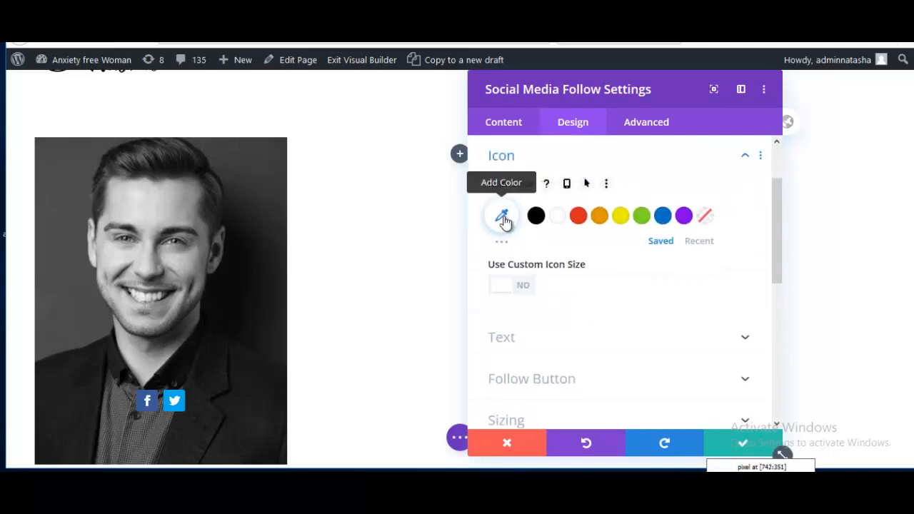
click(502, 217)
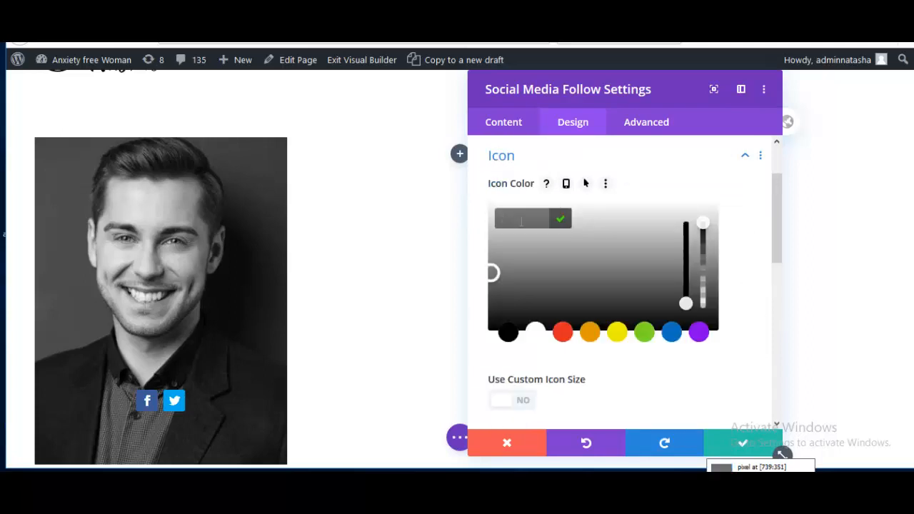
click(507, 336)
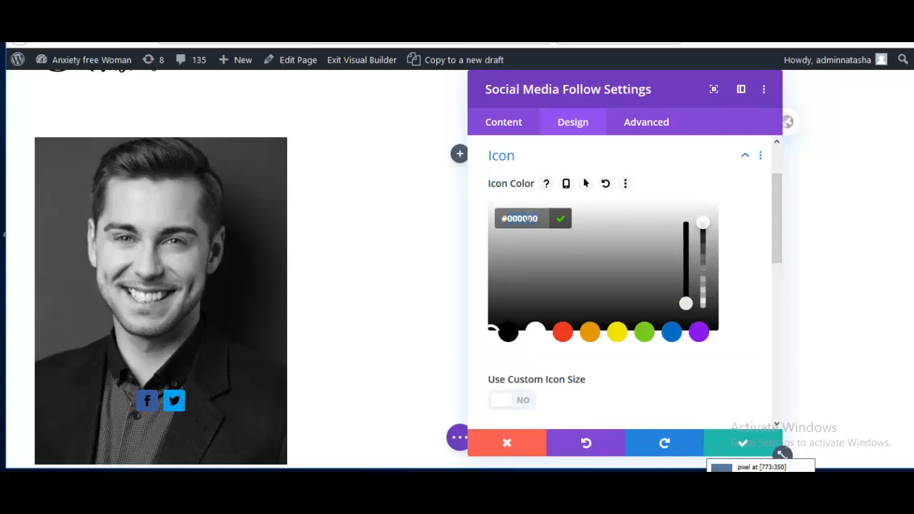
text(333)
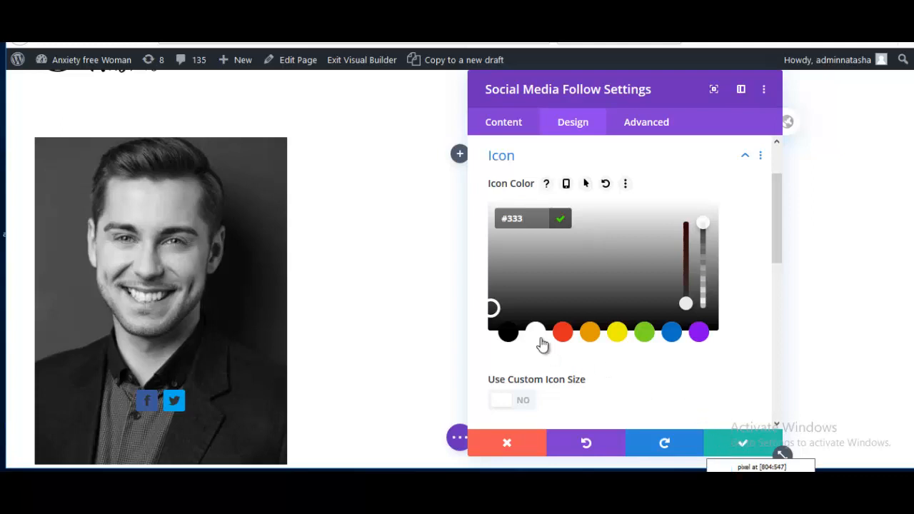
click(586, 185)
click(651, 212)
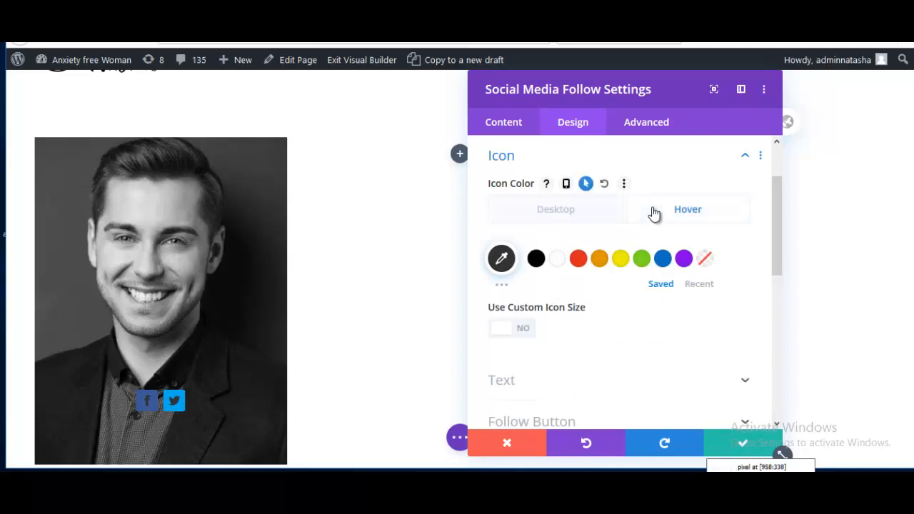
click(557, 258)
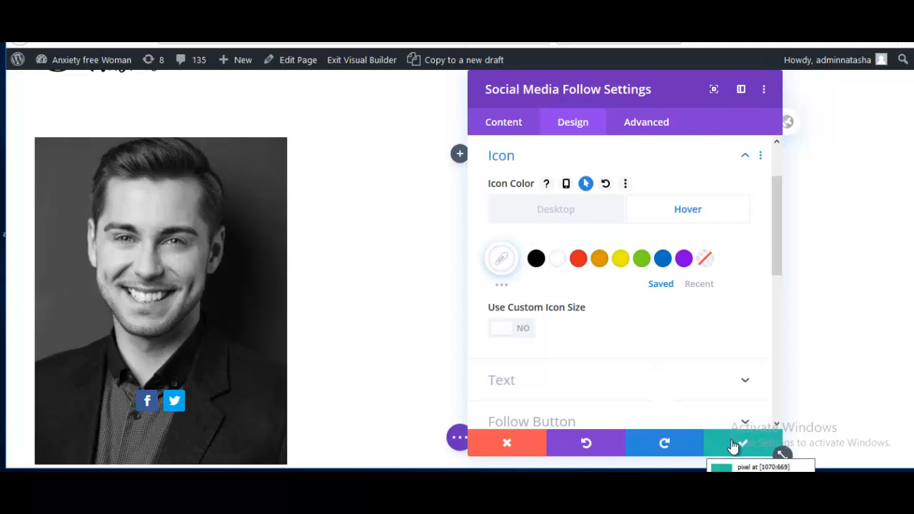
click(514, 123)
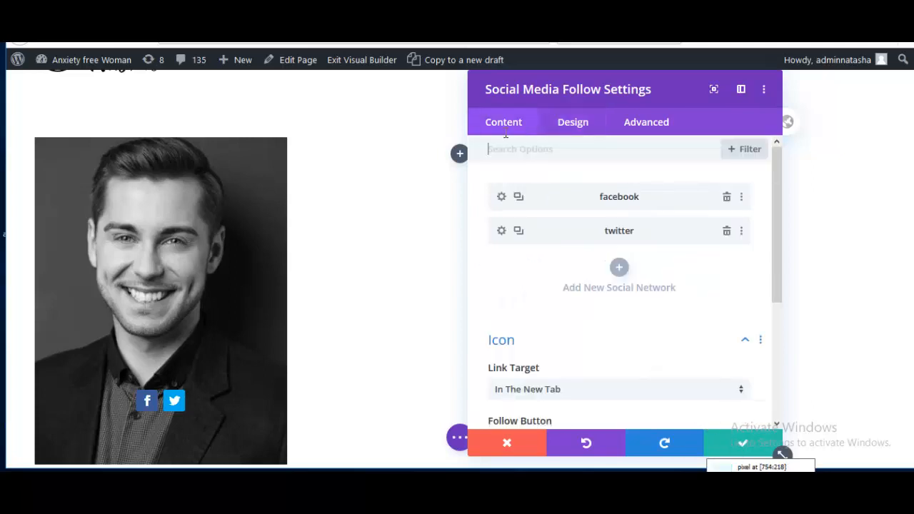
Step: Give the Facebook icon a white background and a dark grey hover background
click(501, 197)
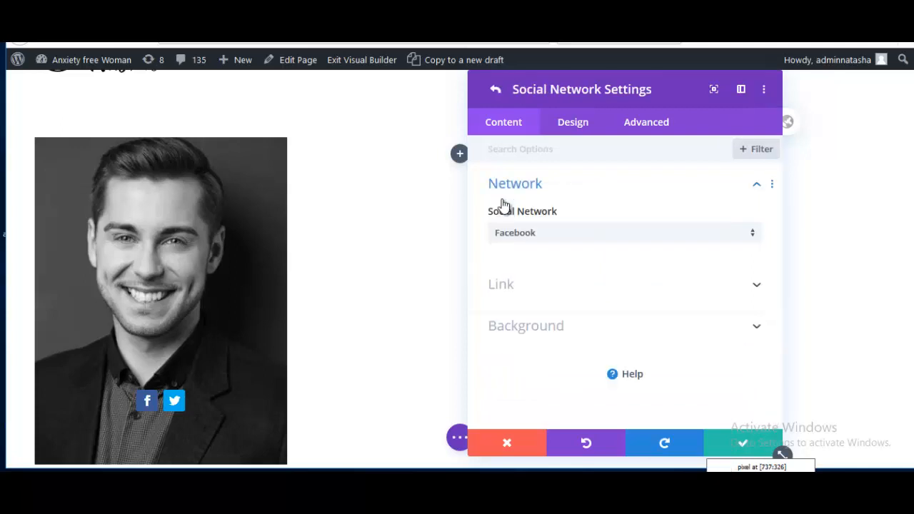
click(532, 333)
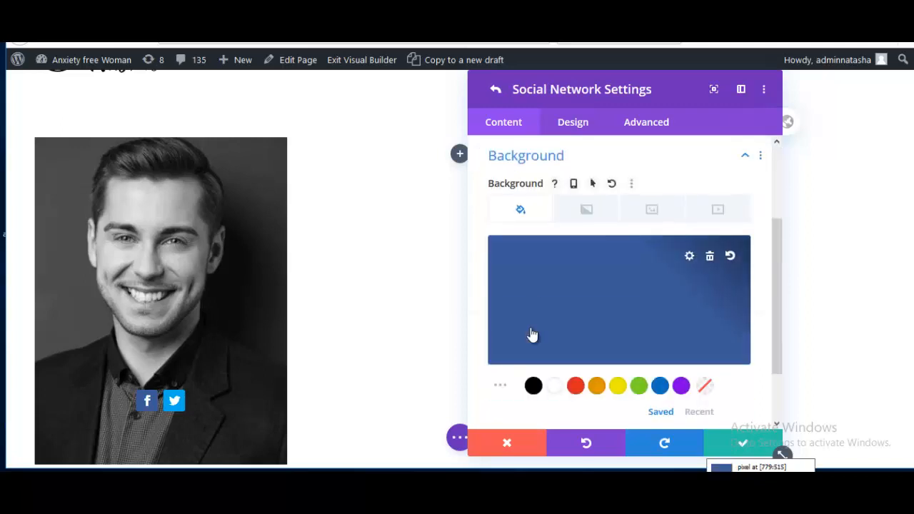
click(554, 387)
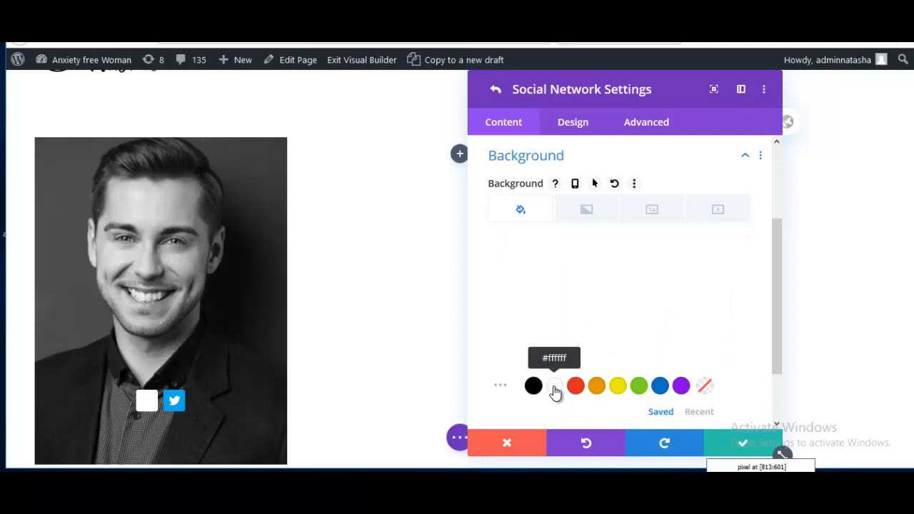
click(595, 185)
scroll(563, 300, down, 1)
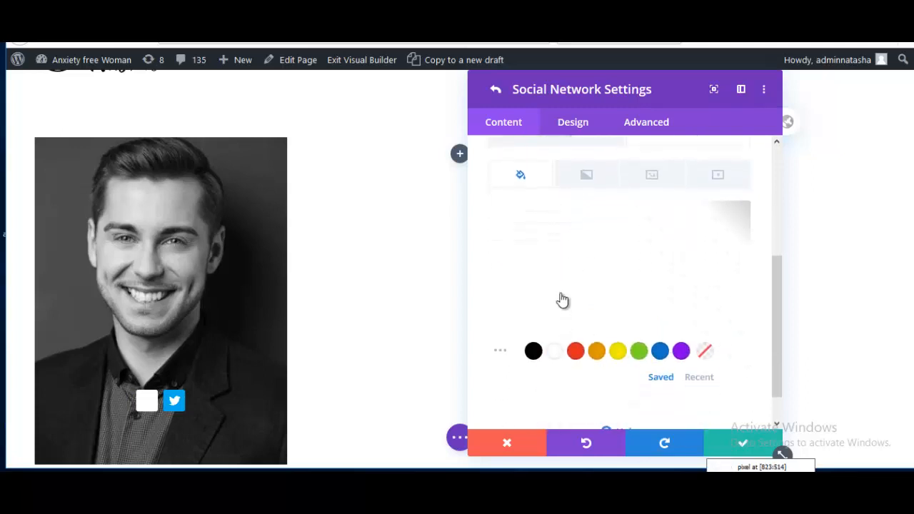
scroll(682, 267, up, 3)
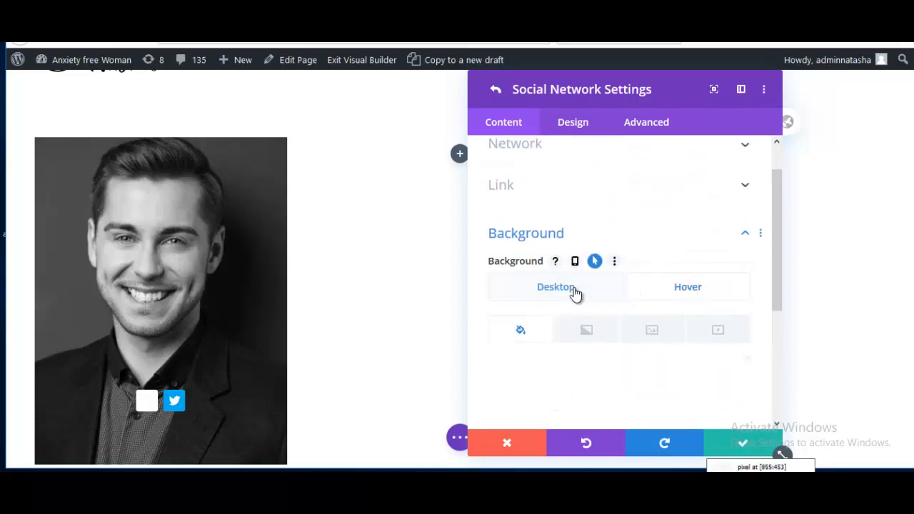
scroll(682, 286, down, 2)
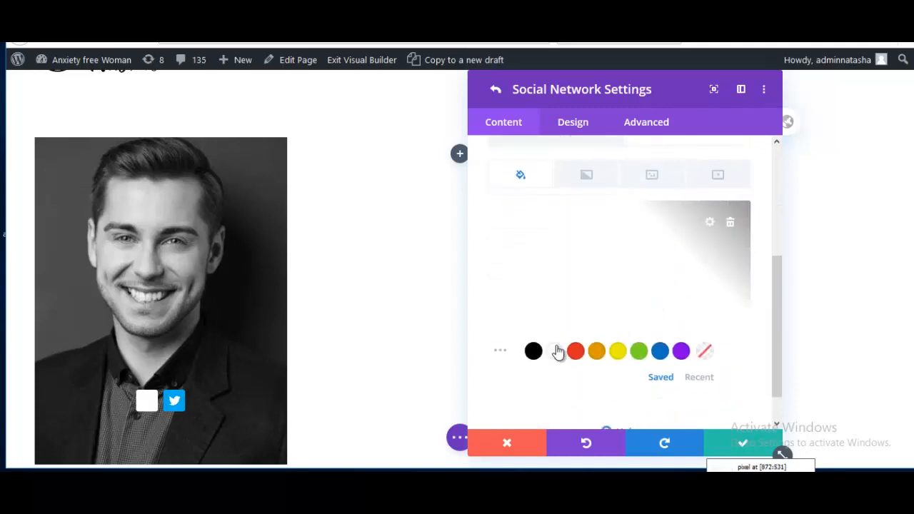
click(533, 352)
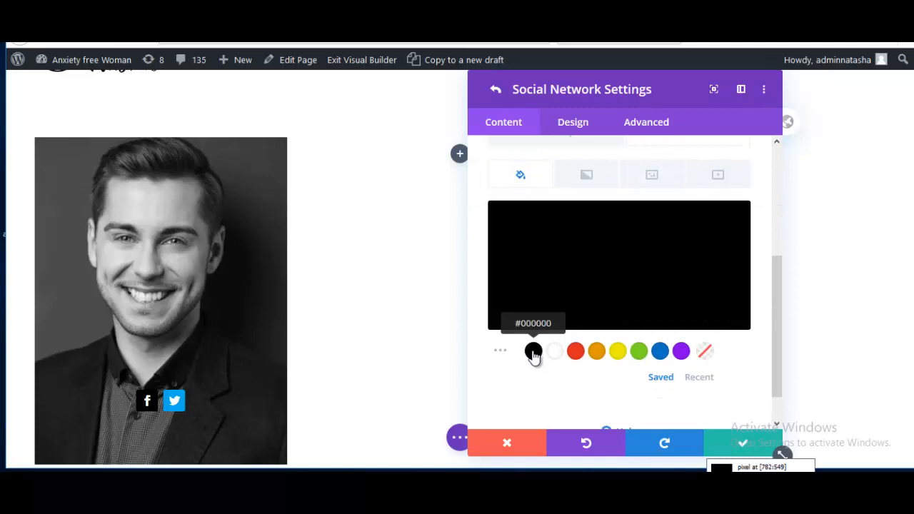
scroll(621, 312, down, 3)
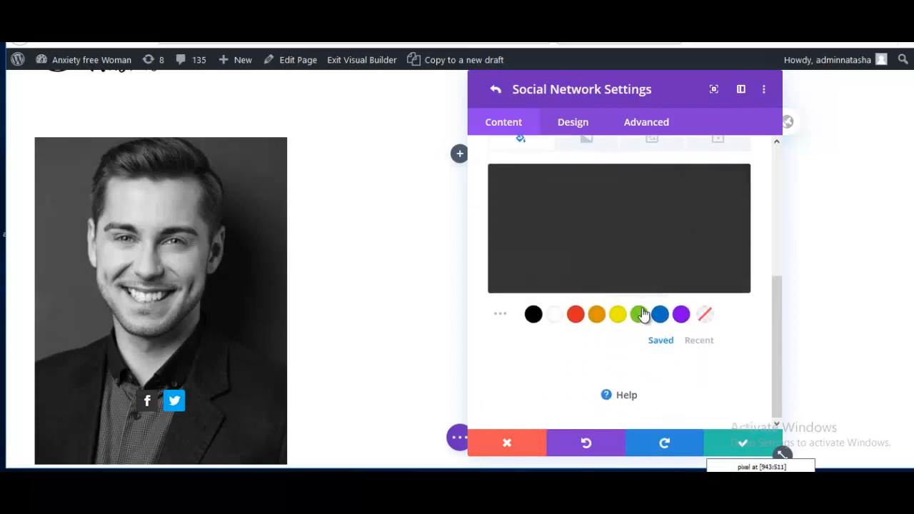
scroll(645, 314, up, 1)
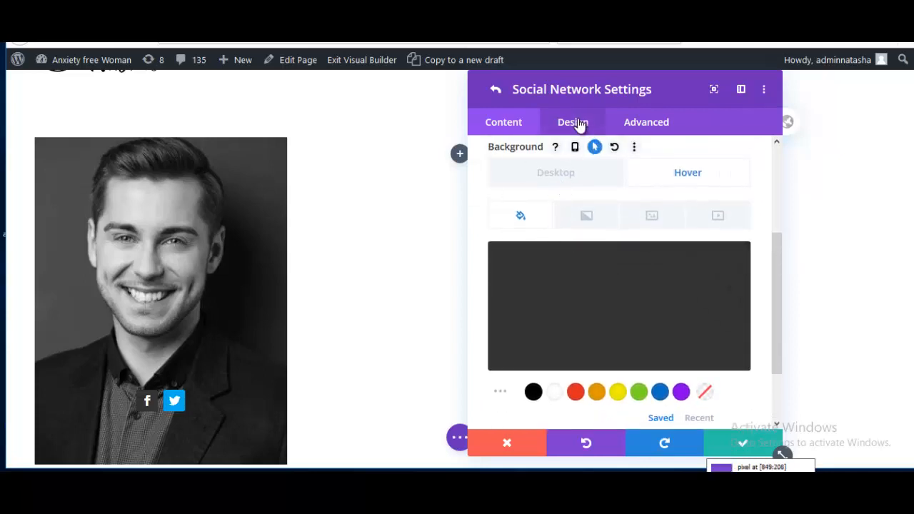
Step: Set the Facebook icon's rounded corners to 50% and save its settings
click(573, 122)
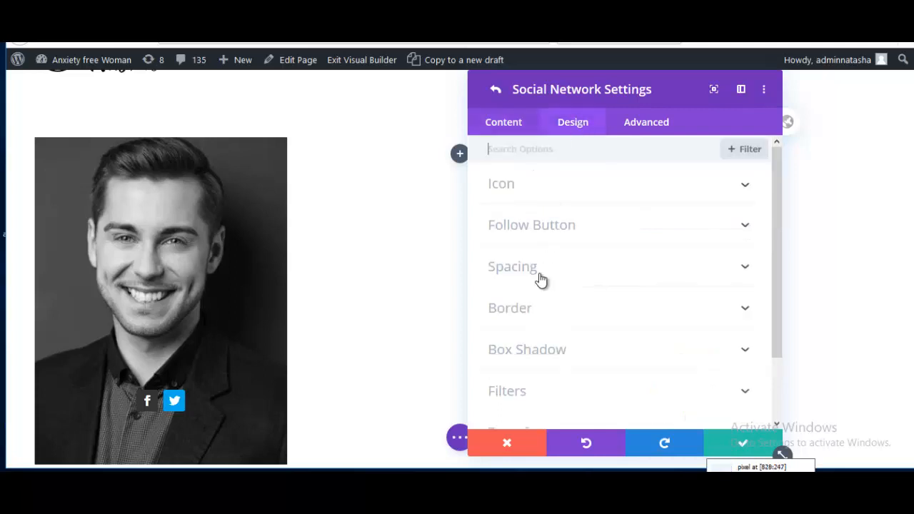
scroll(563, 340, down, 1)
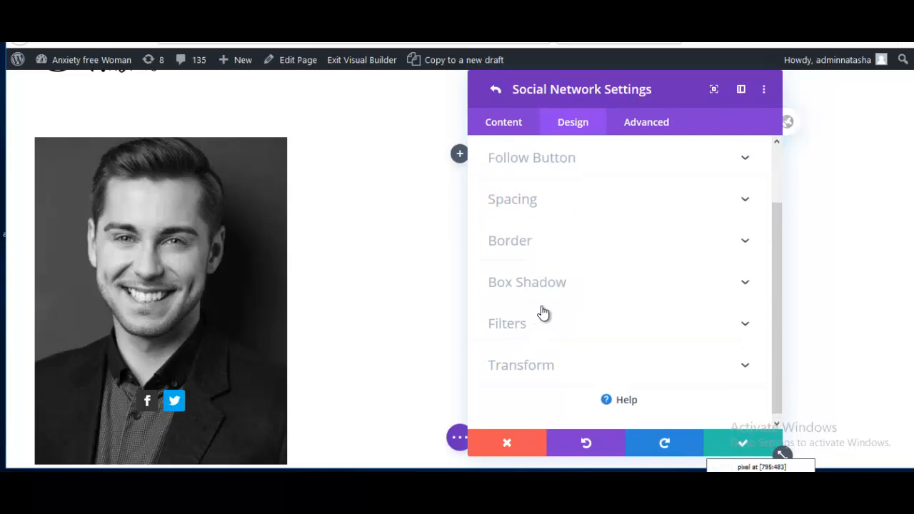
scroll(542, 314, up, 2)
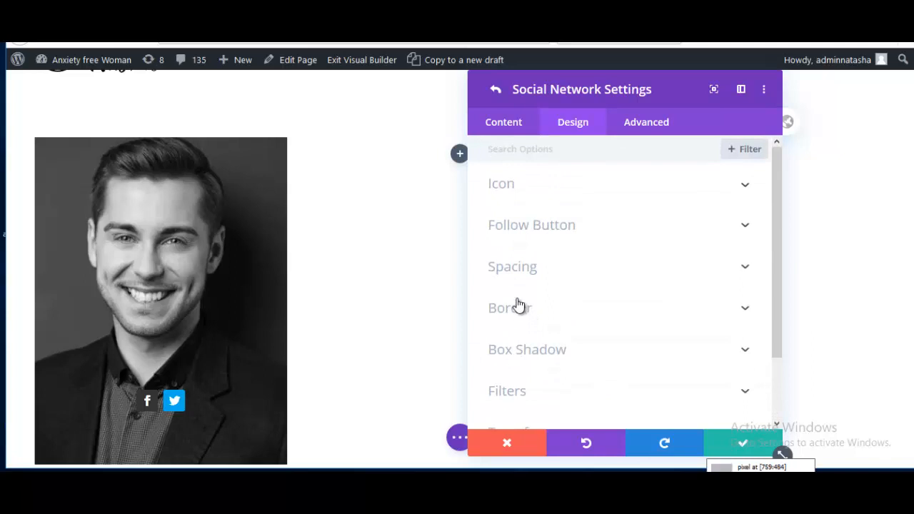
click(528, 311)
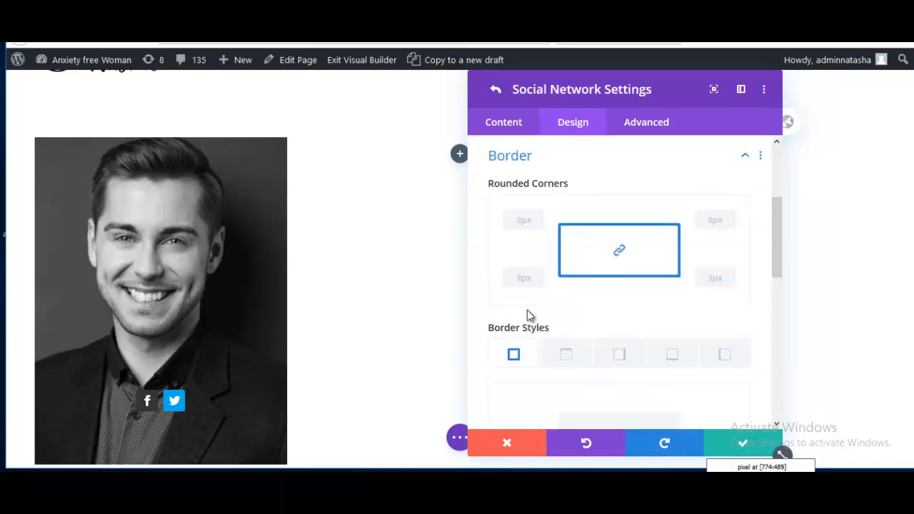
click(526, 221)
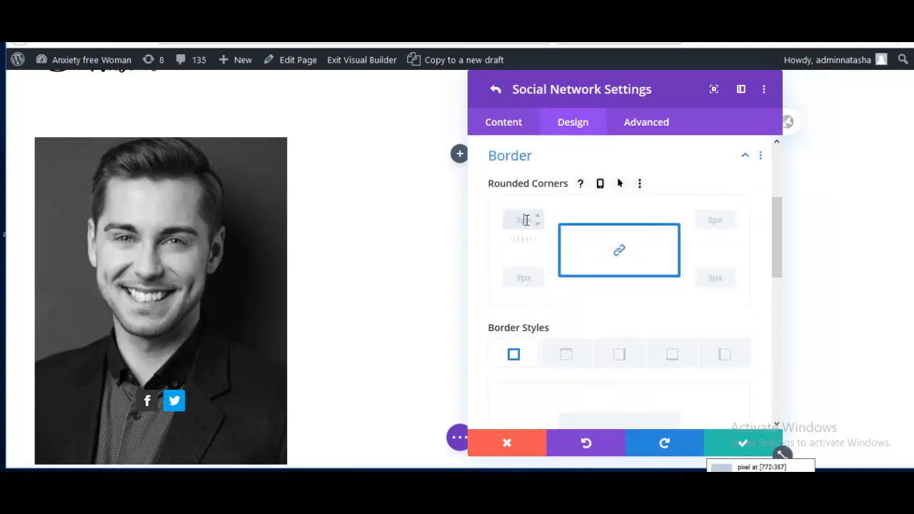
text(5)
text(px)
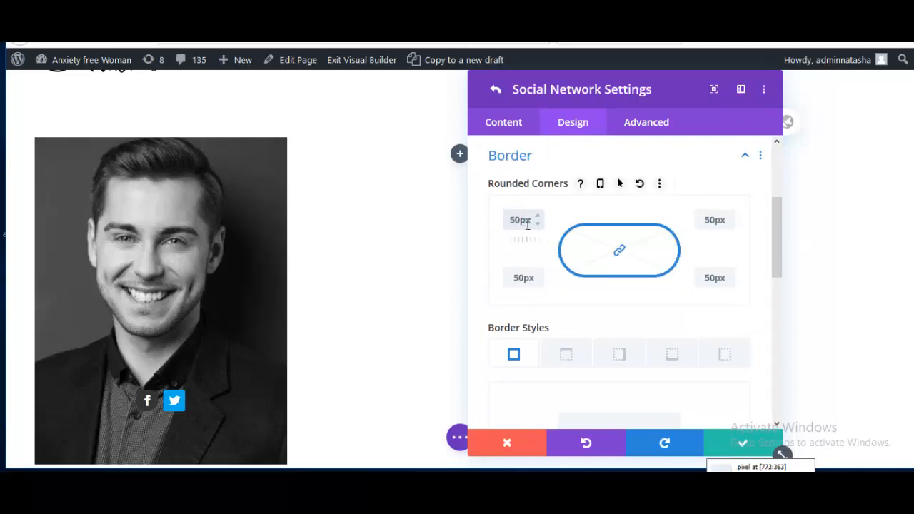
key(BackSpace)
key(BackSpace)
text(%)
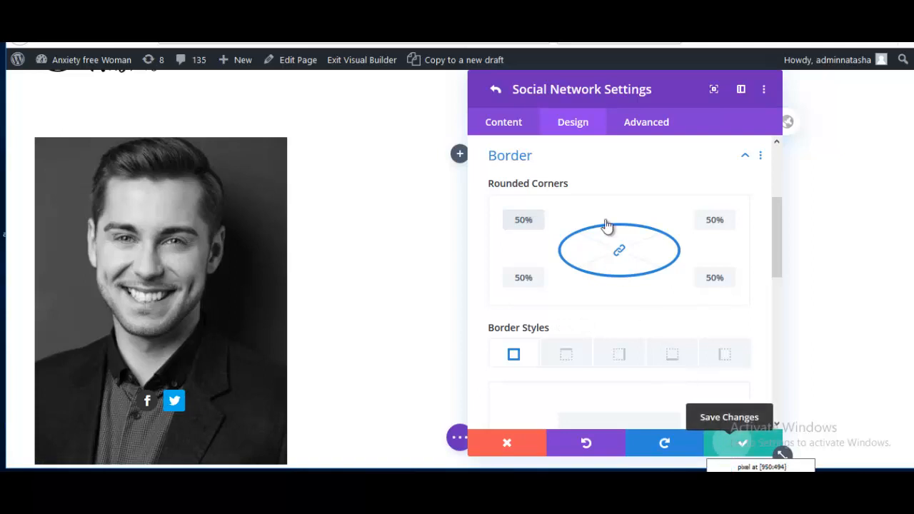
click(741, 443)
click(741, 196)
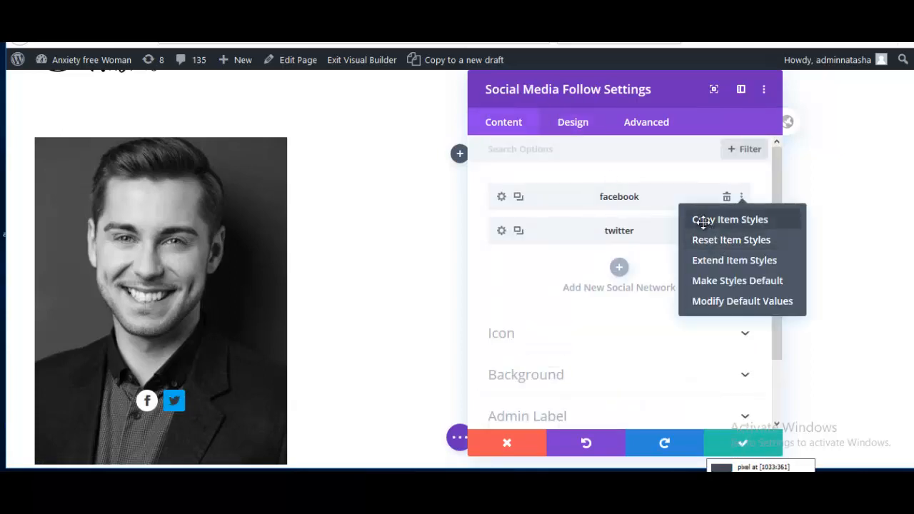
Step: Copy the Facebook item styles and paste them onto the Twitter icon
click(704, 222)
click(741, 232)
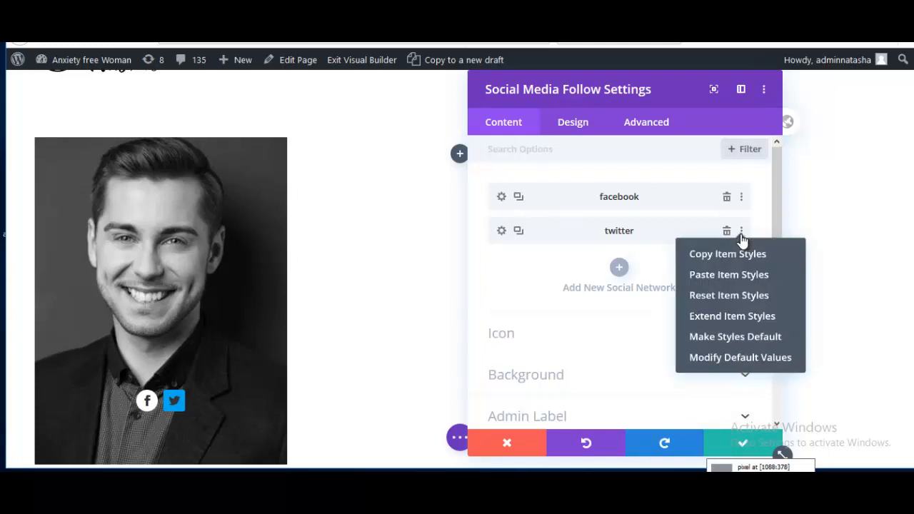
click(704, 277)
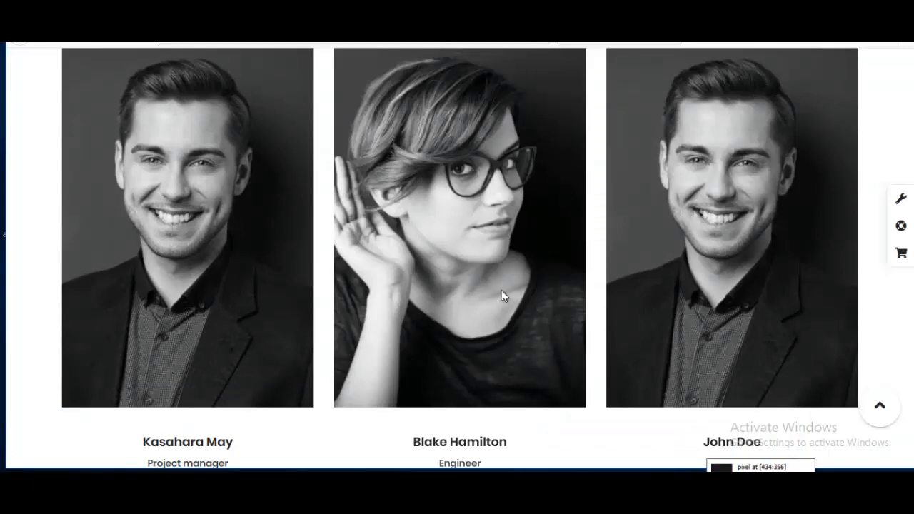
Step: Bring up the first portrait card's Social Media Follow module settings
mouse_move(466, 238)
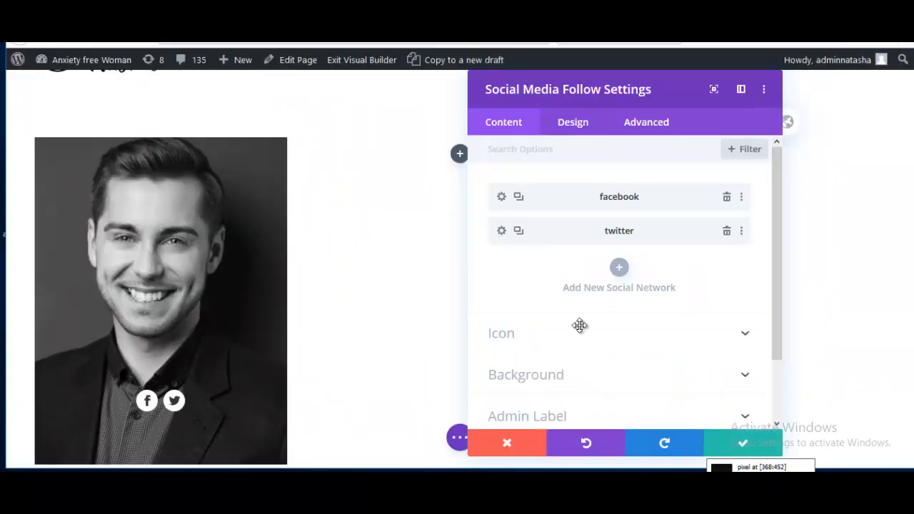
Step: Add a #000f3d to #000f3d gradient background placed above the portrait image
scroll(547, 341, down, 2)
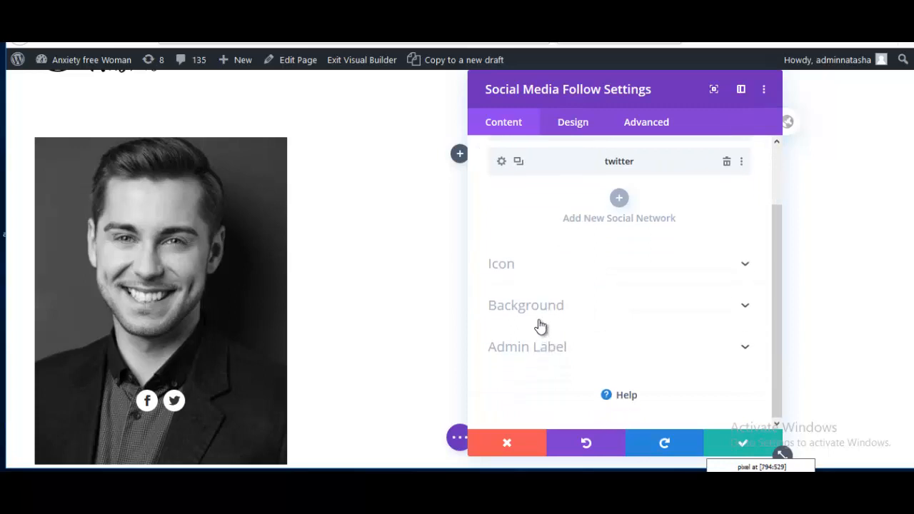
click(555, 311)
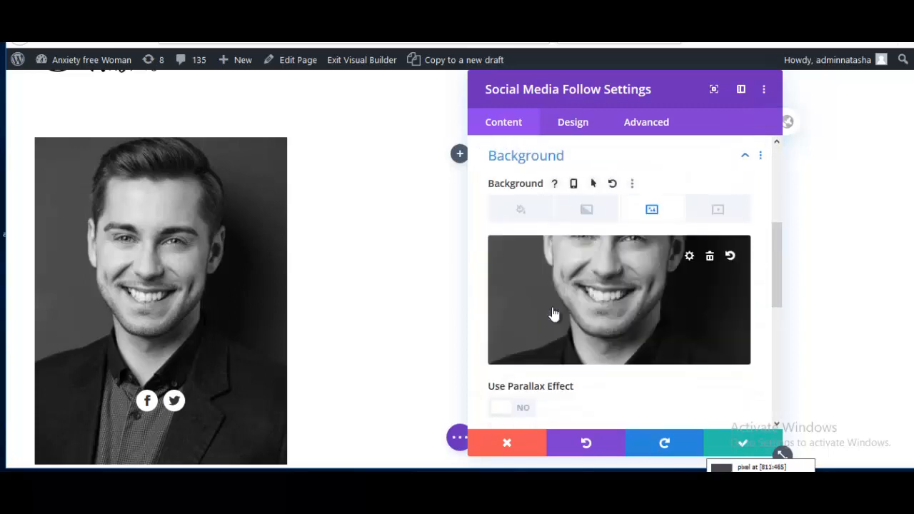
click(596, 216)
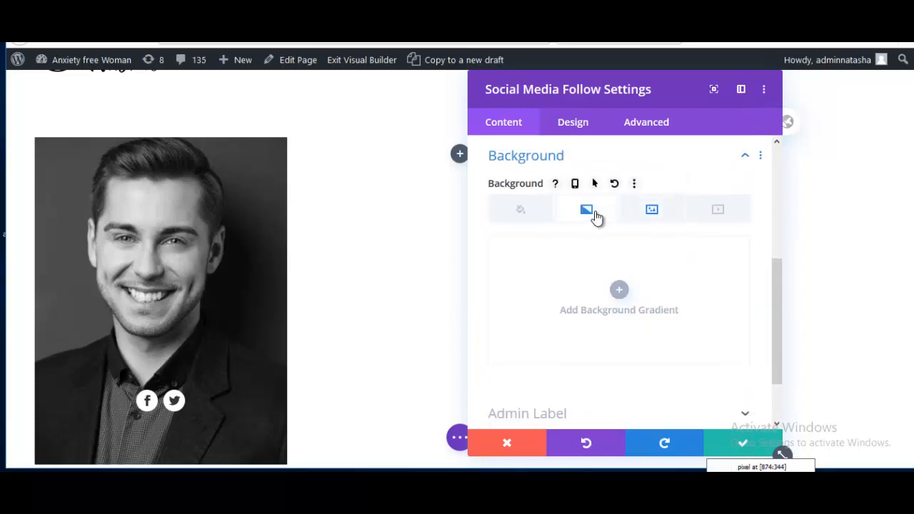
click(620, 291)
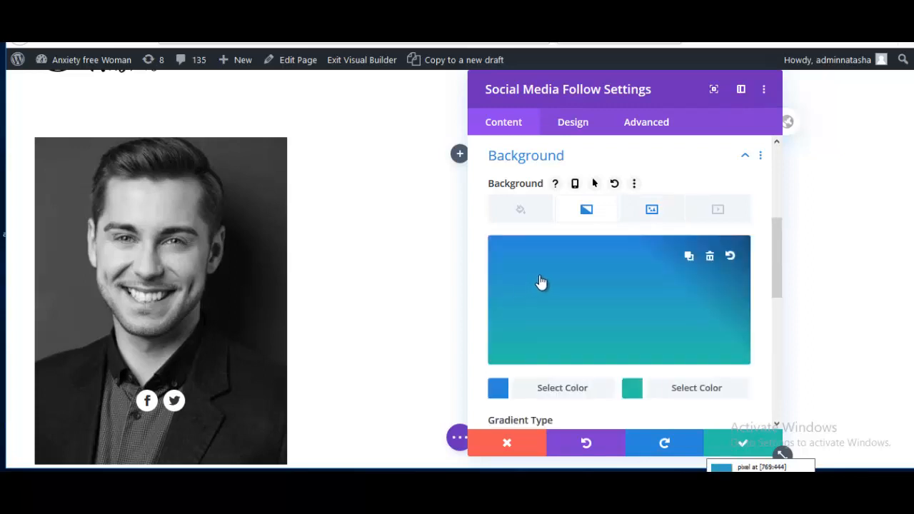
click(498, 389)
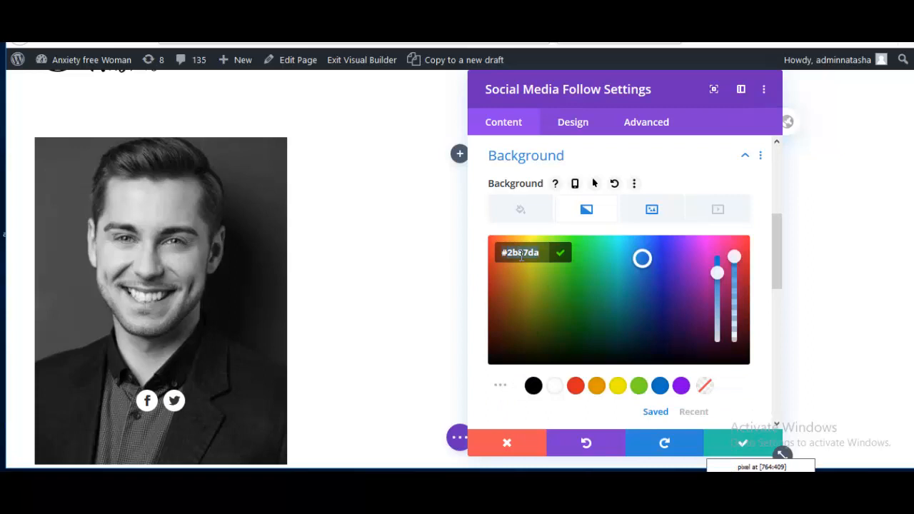
key(ctrl+v)
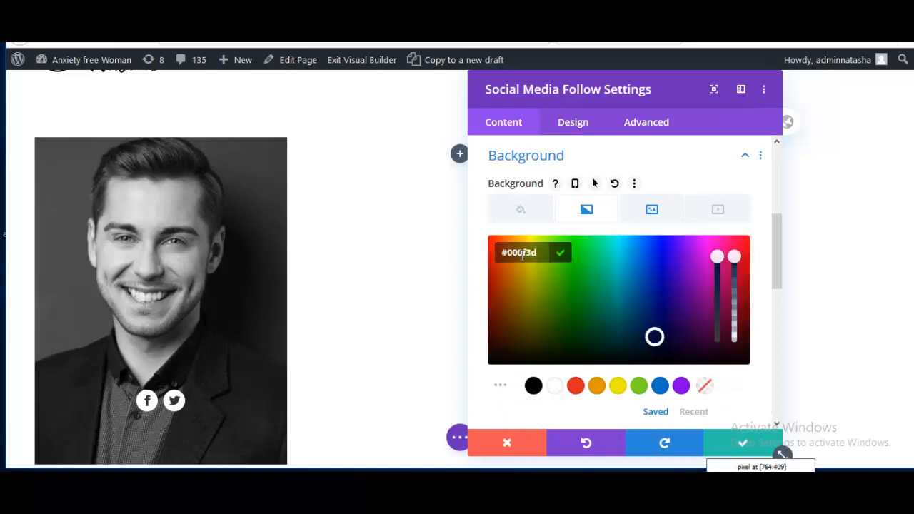
scroll(642, 361, down, 2)
click(632, 363)
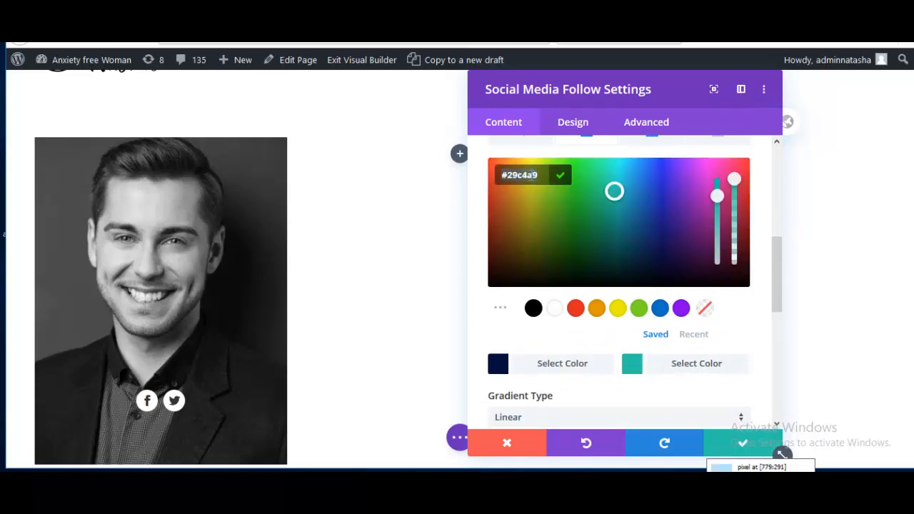
key(ctrl+v)
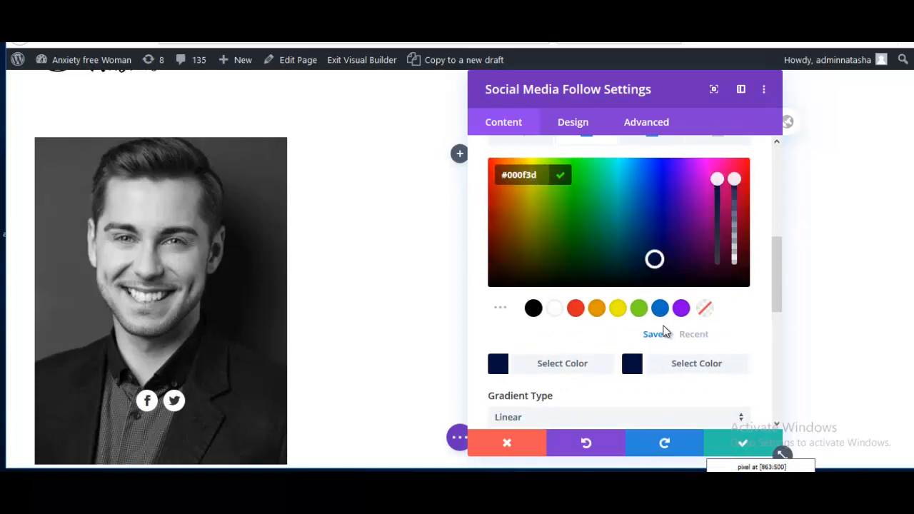
click(663, 367)
scroll(663, 371, down, 4)
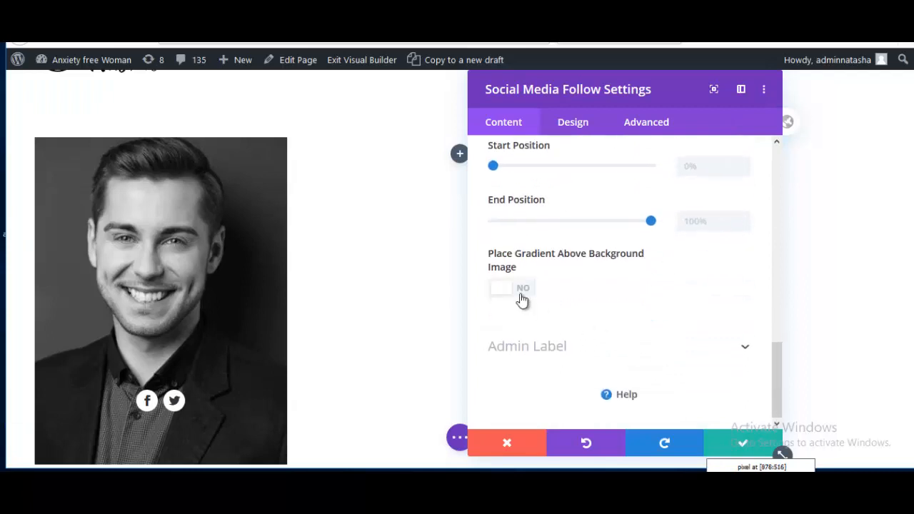
click(514, 289)
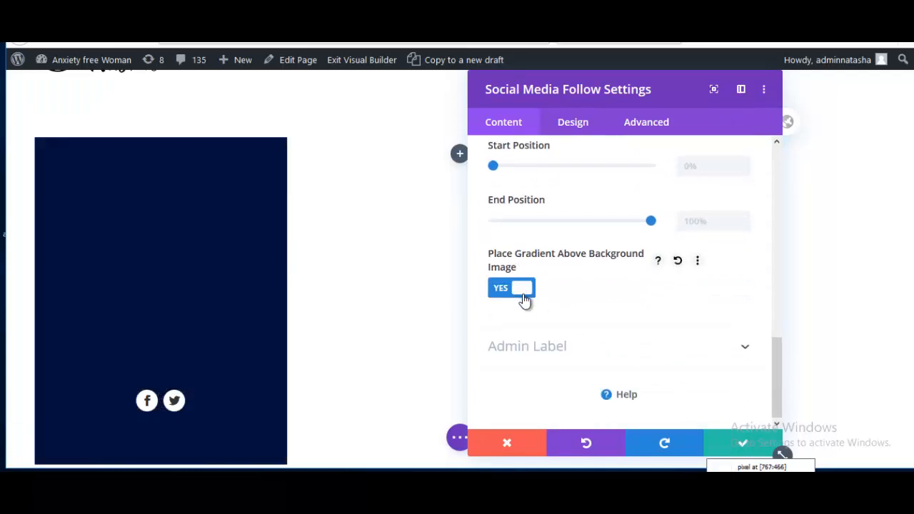
Step: Make both gradient colours fully transparent and enable a separate hover background
scroll(554, 302, up, 6)
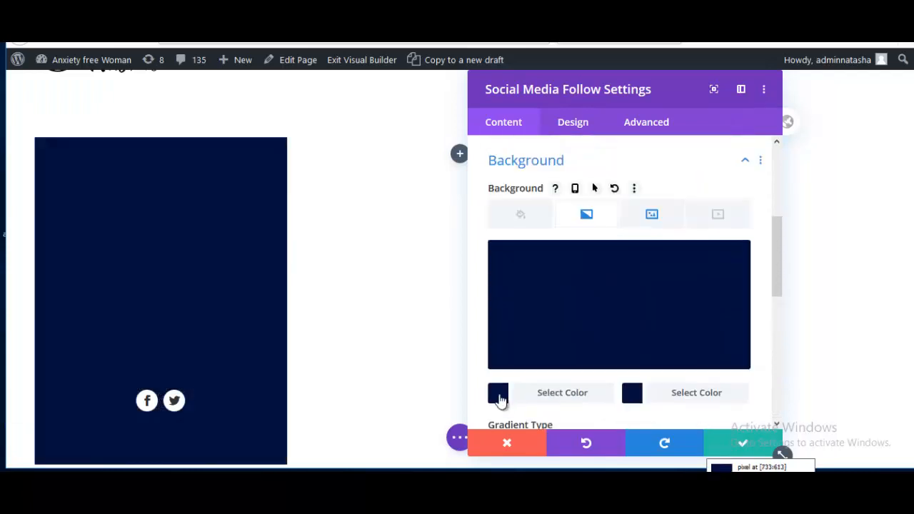
click(497, 394)
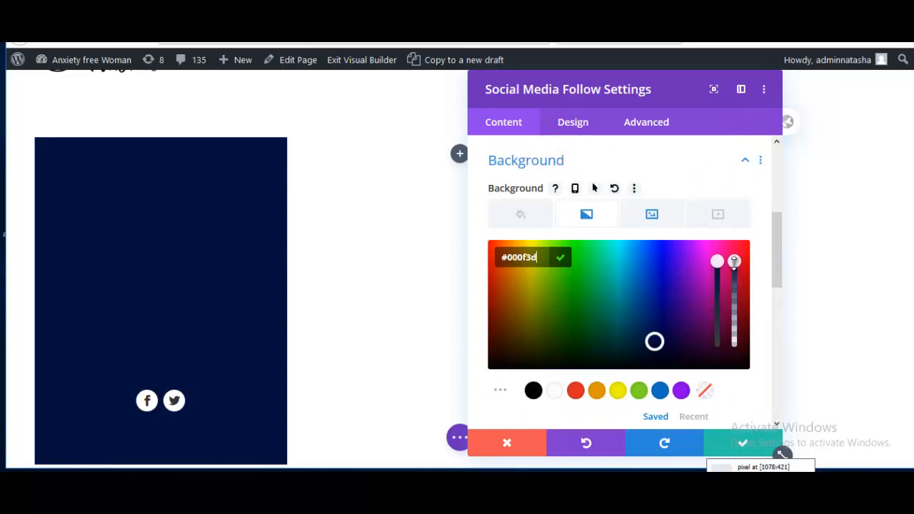
drag(736, 287, 732, 360)
scroll(685, 364, down, 4)
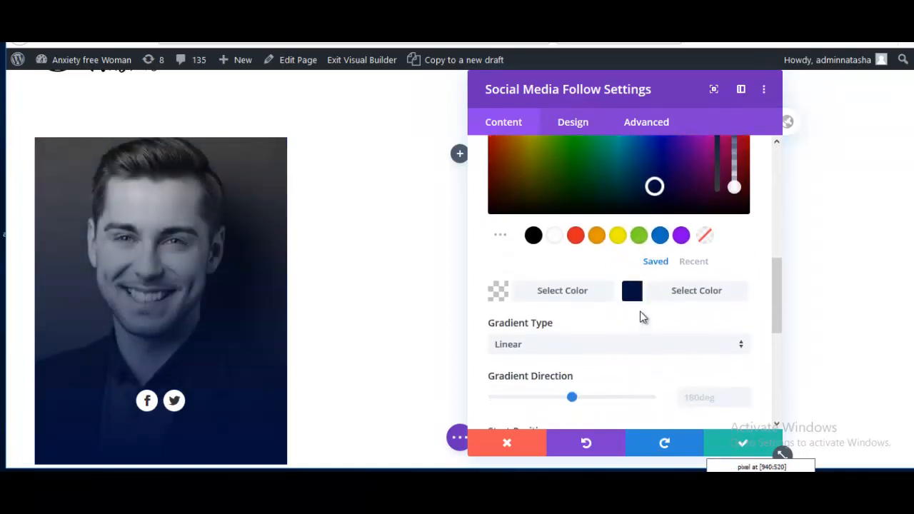
click(633, 290)
scroll(638, 310, up, 2)
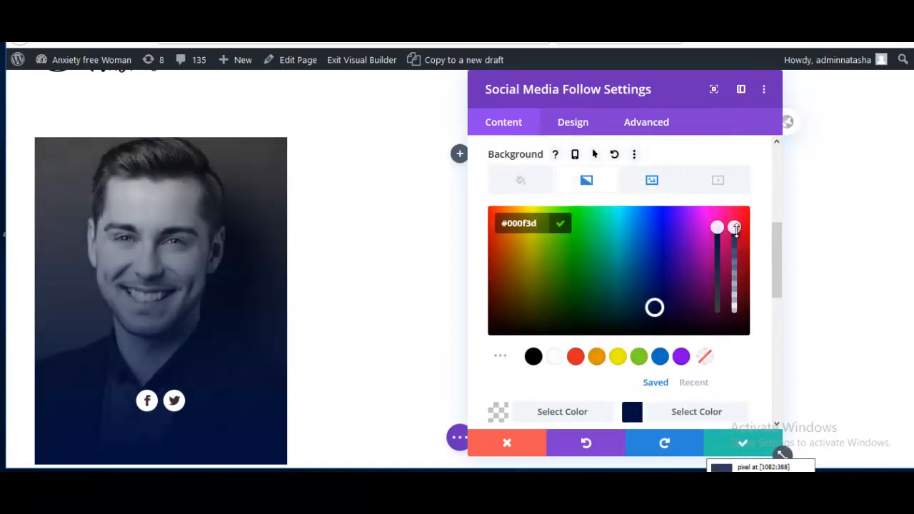
click(736, 316)
drag(736, 317, 736, 350)
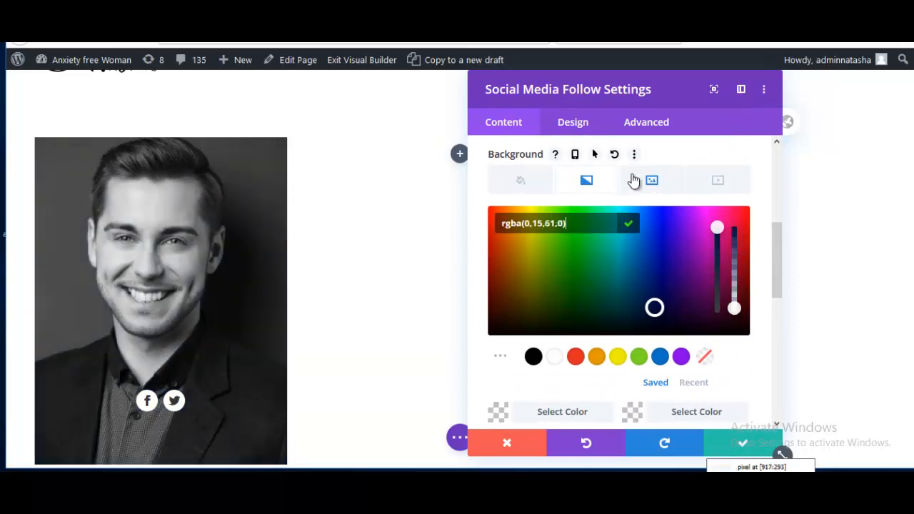
scroll(596, 277, up, 2)
scroll(596, 277, down, 2)
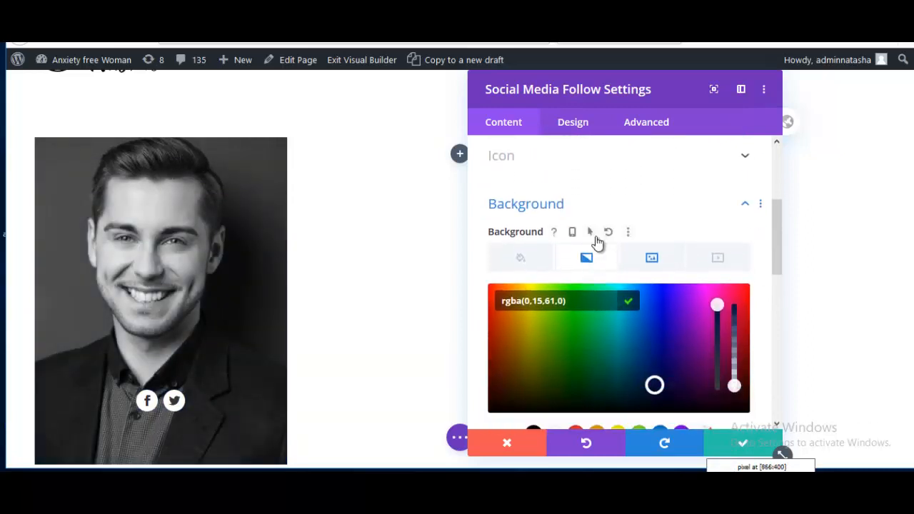
click(594, 232)
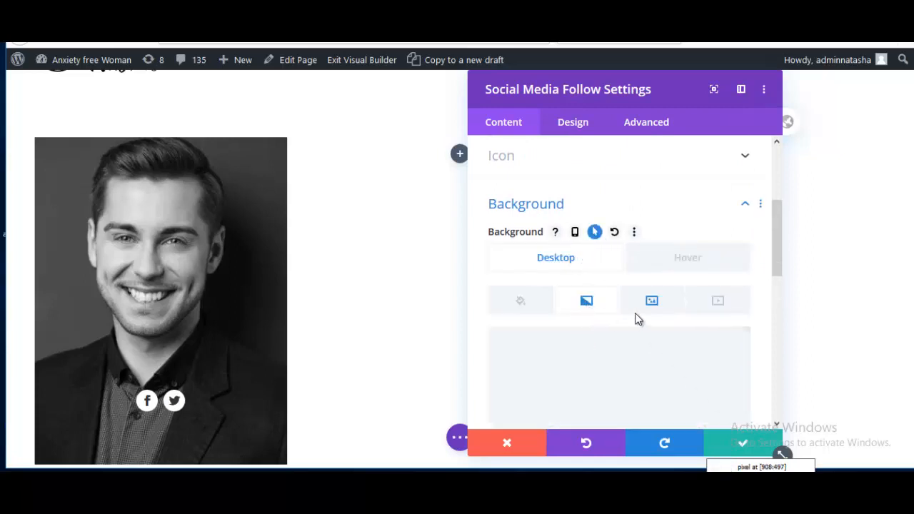
Step: Set the portrait's hover gradient to navy colours at 0.73 and 0.71 opacity, leaving desktop untinted
click(689, 260)
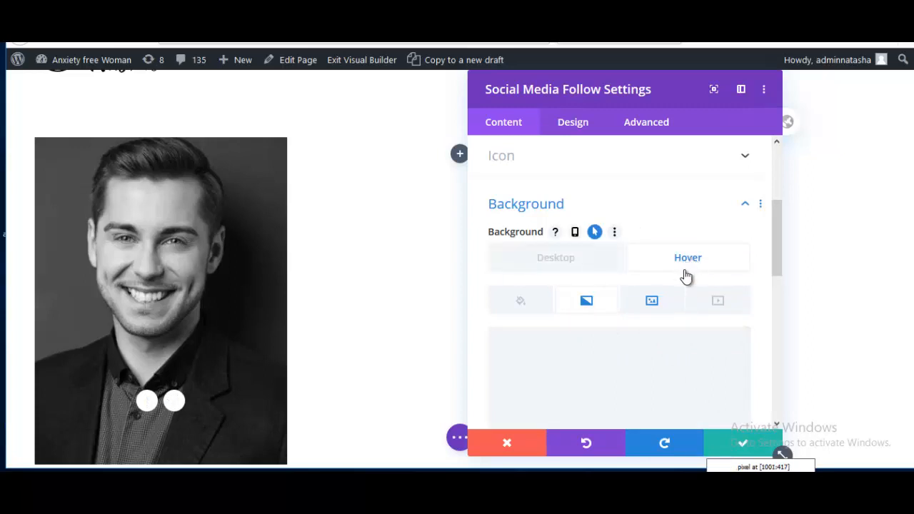
scroll(690, 281, down, 3)
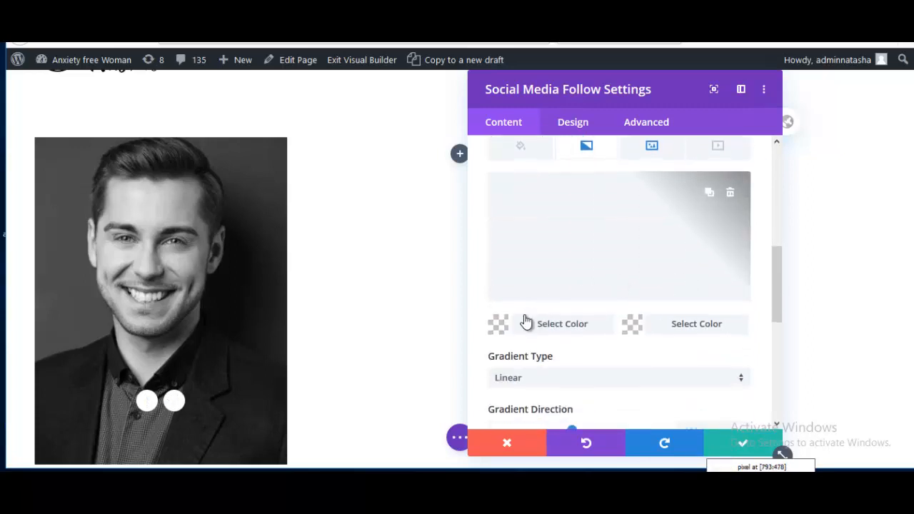
click(500, 324)
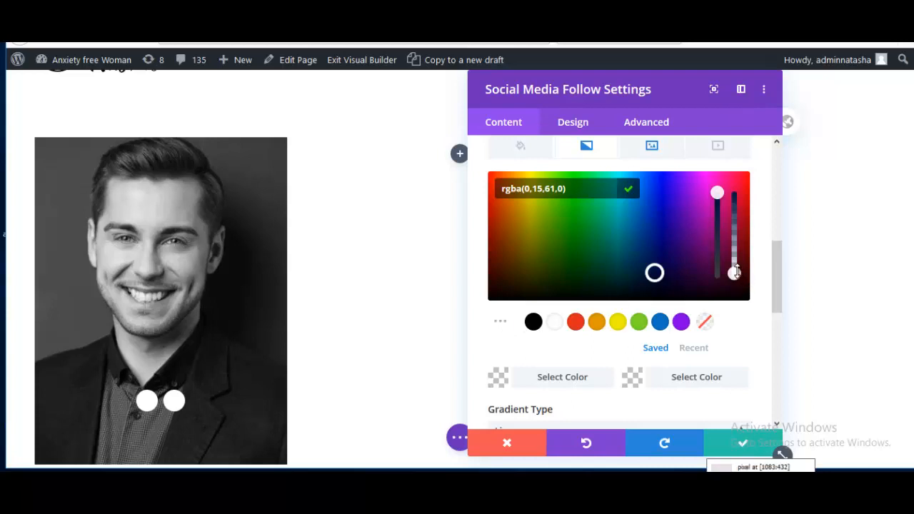
drag(736, 270, 735, 215)
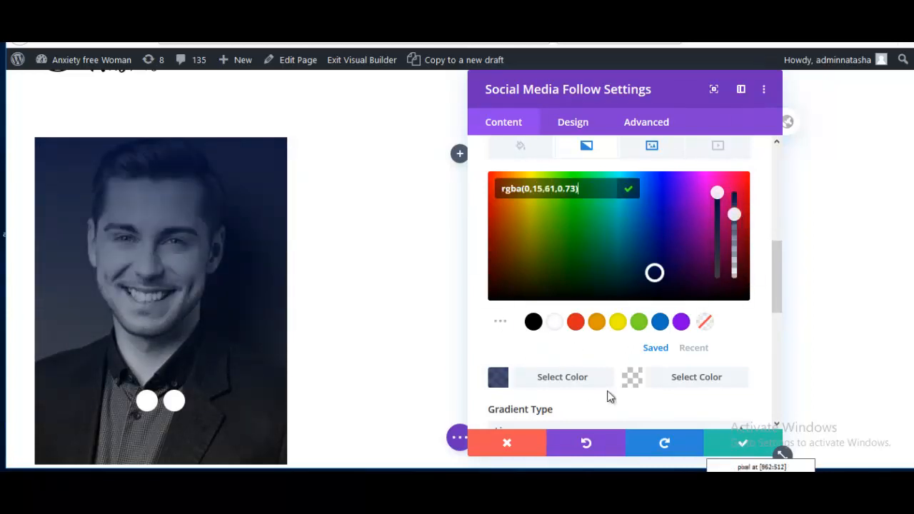
click(629, 378)
drag(734, 274, 736, 194)
click(734, 216)
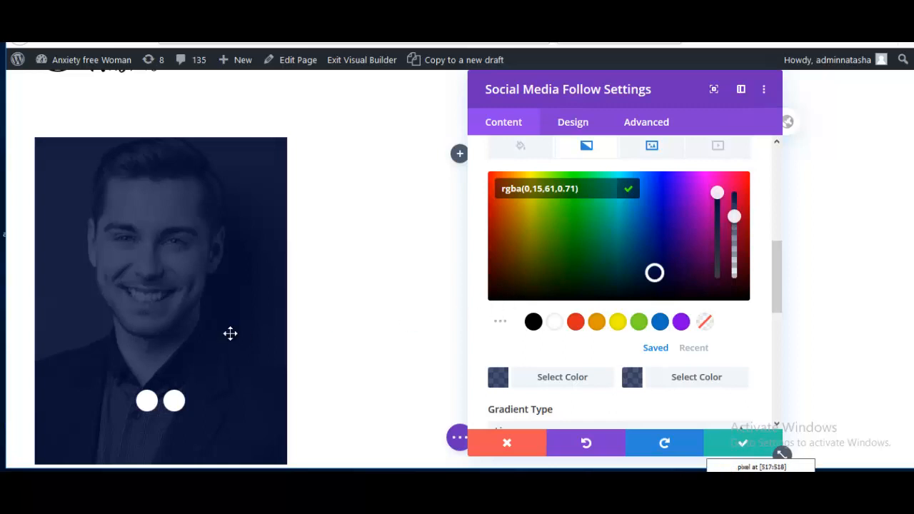
scroll(641, 236, up, 2)
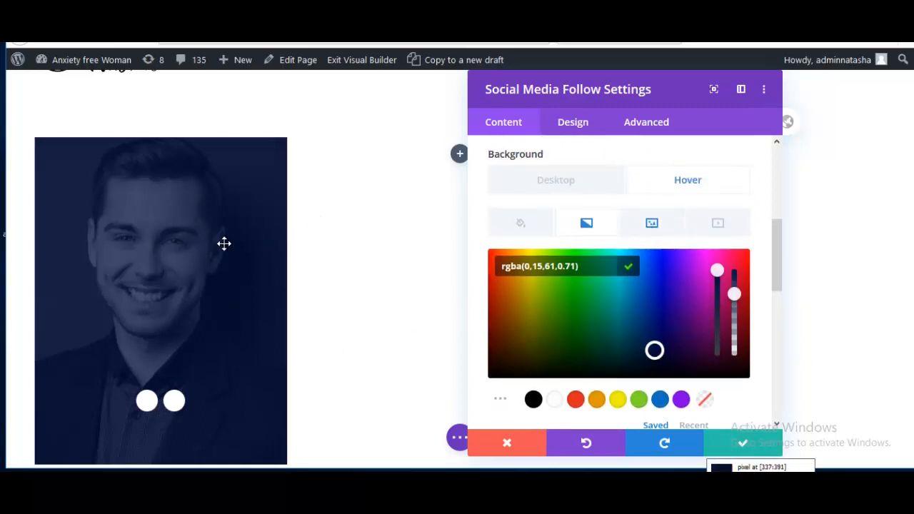
click(590, 189)
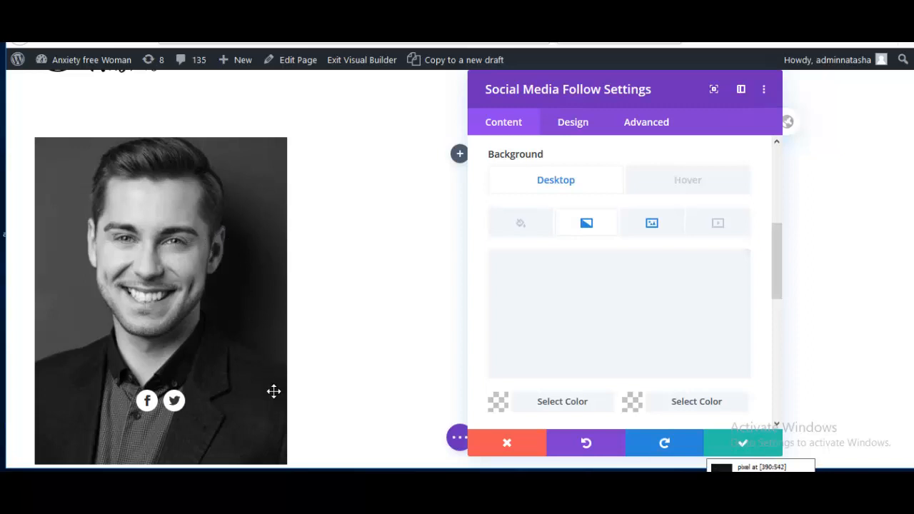
Step: Apply and close the social follow module settings, then save the page
scroll(321, 401, down, 1)
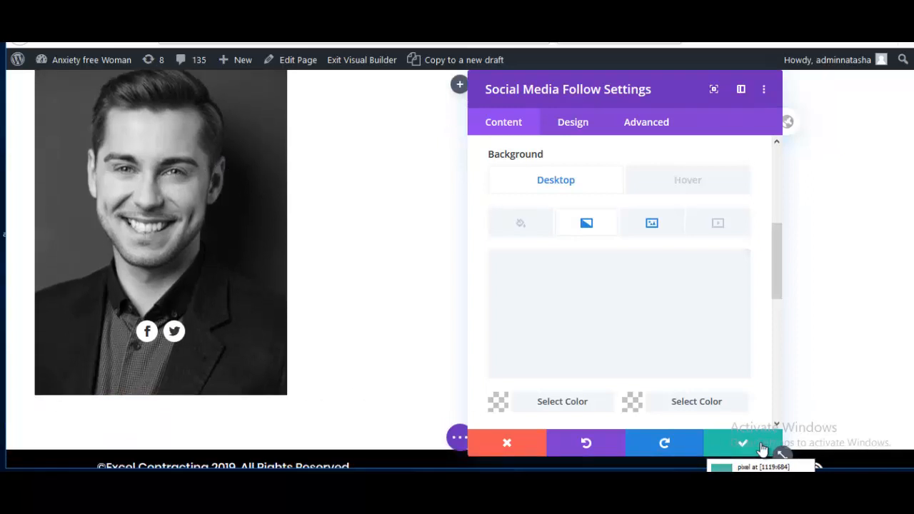
click(762, 447)
click(459, 437)
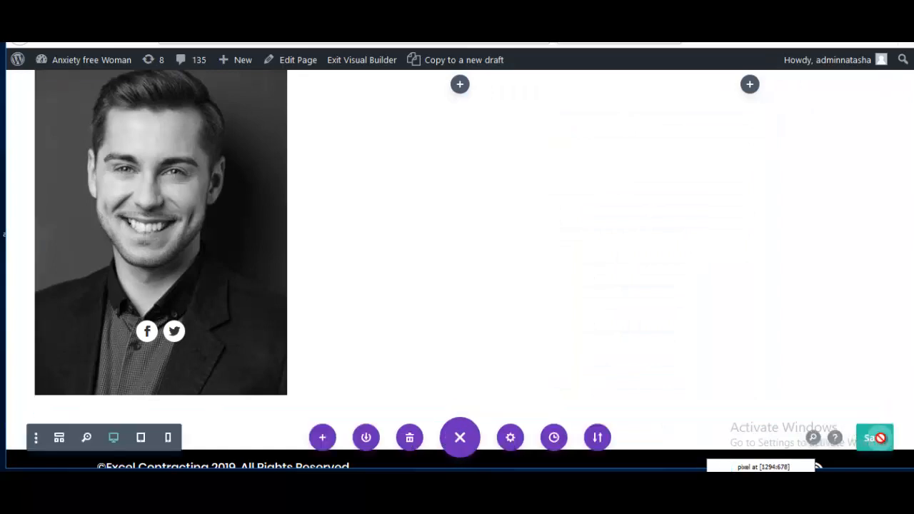
click(877, 438)
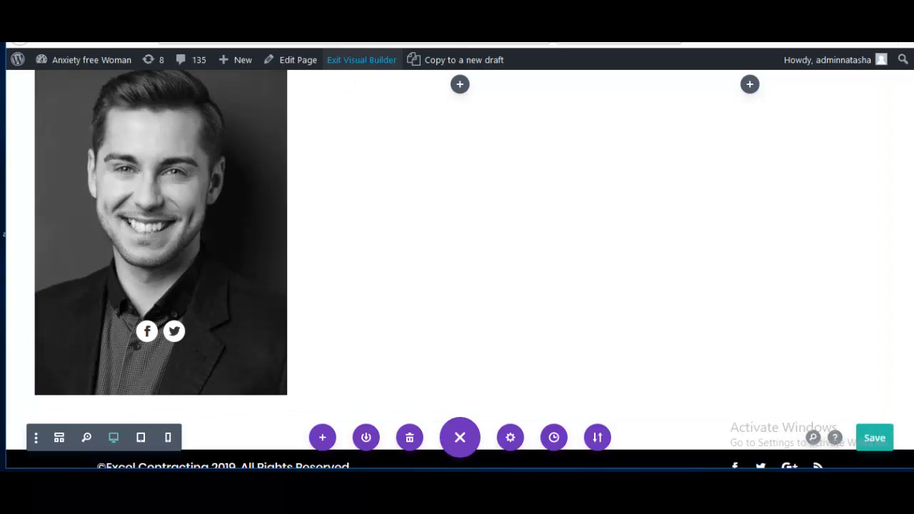
Step: Exit the Visual Builder to the live page and scroll down to the portrait card
click(525, 20)
scroll(336, 369, down, 3)
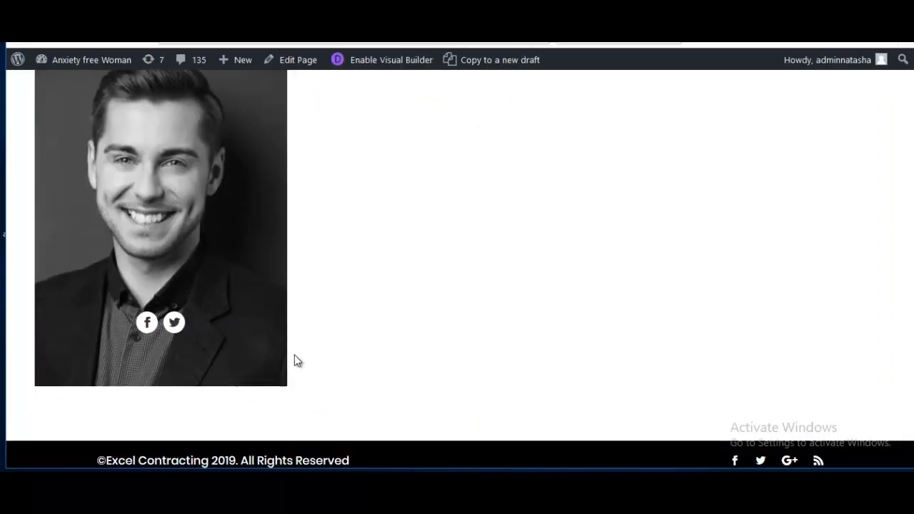
Step: Inspect the Twitter follow icon and select its parent list item in the Inspector
right_click(175, 323)
mouse_move(186, 308)
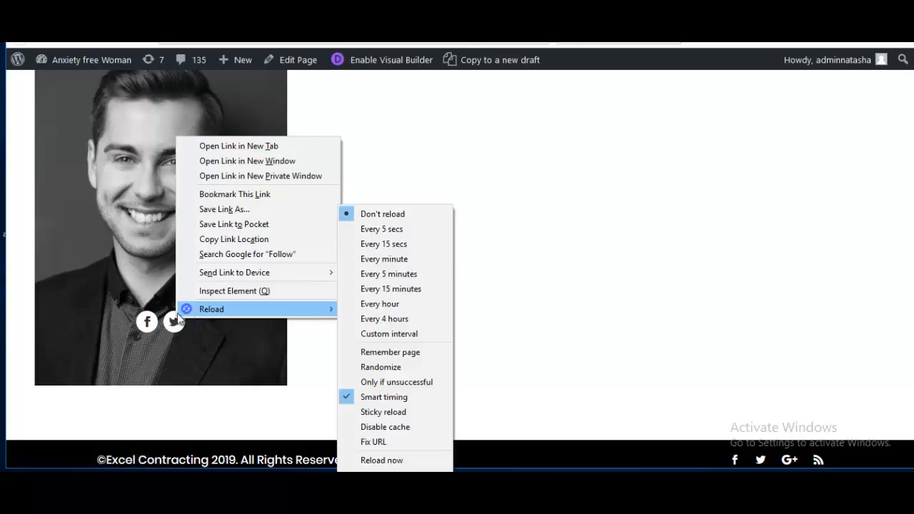
click(227, 293)
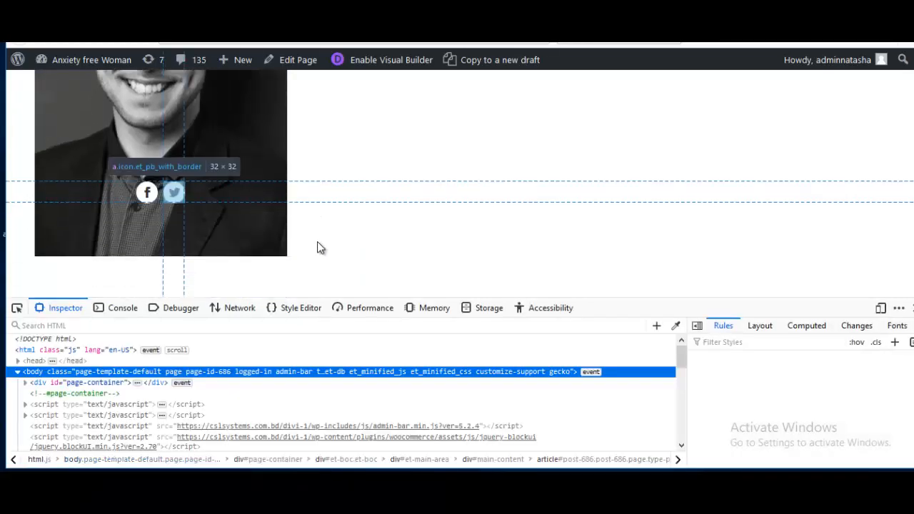
click(132, 382)
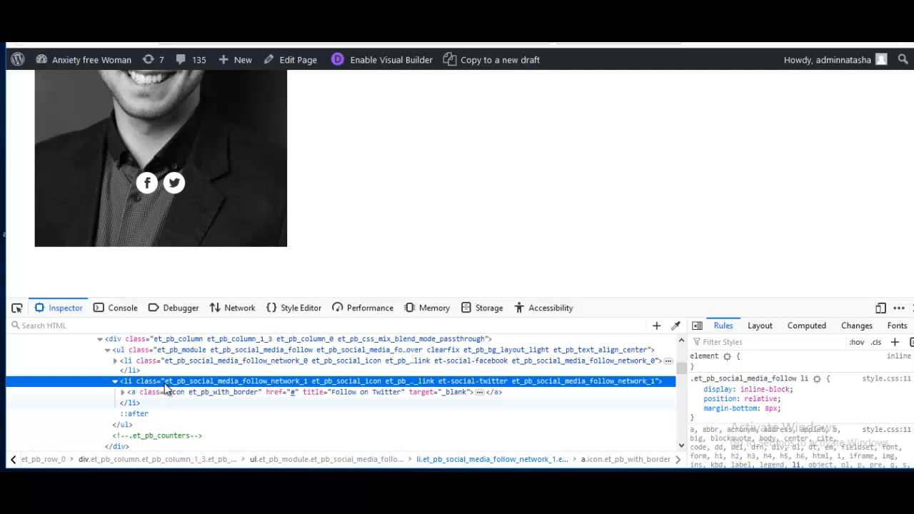
Step: Add a new .et_pb_social_media_follow li rule with opacity 0 to hide the icons
click(764, 379)
key(ctrl+c)
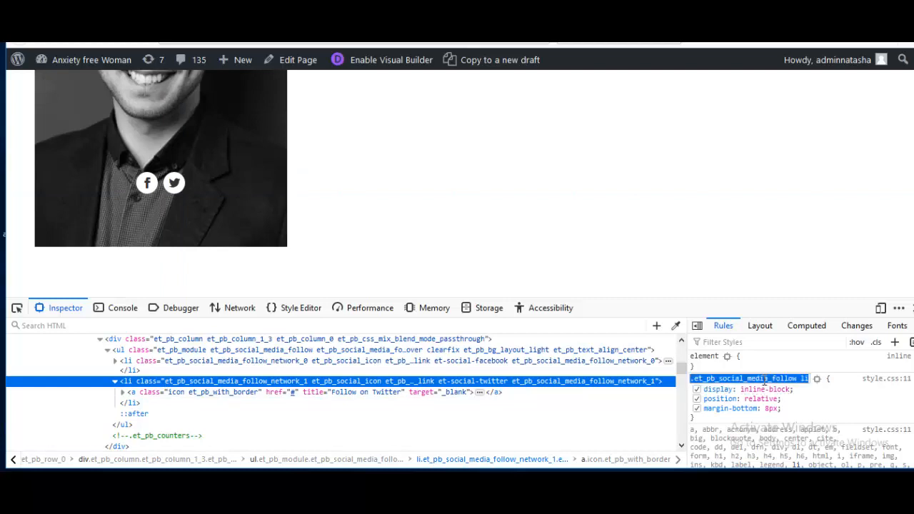
key(Return)
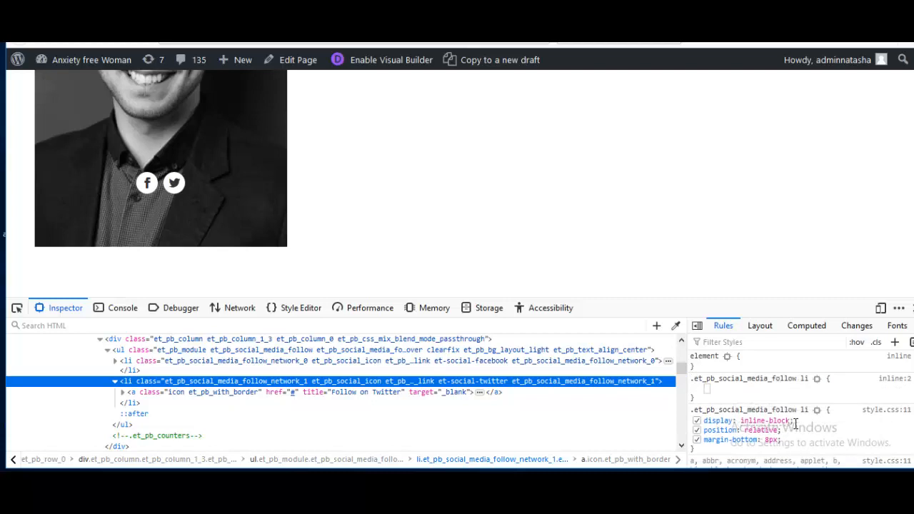
text(o)
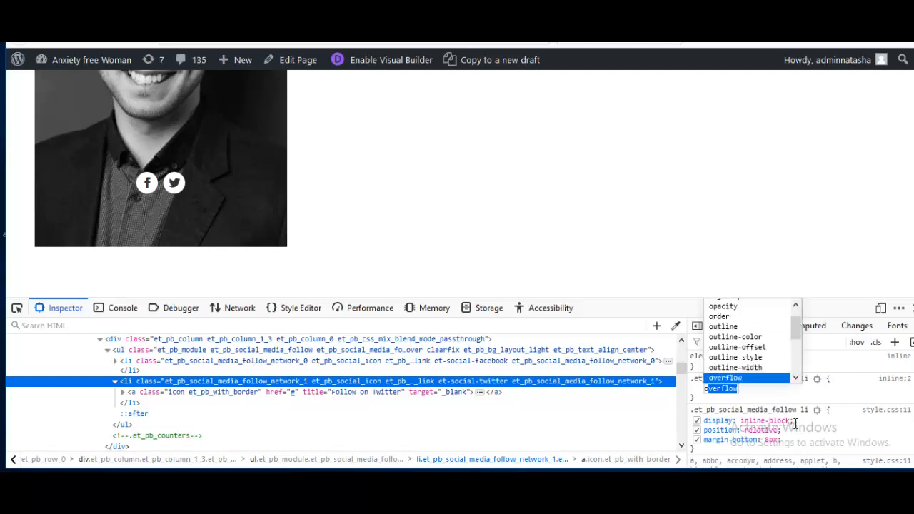
text(pacity)
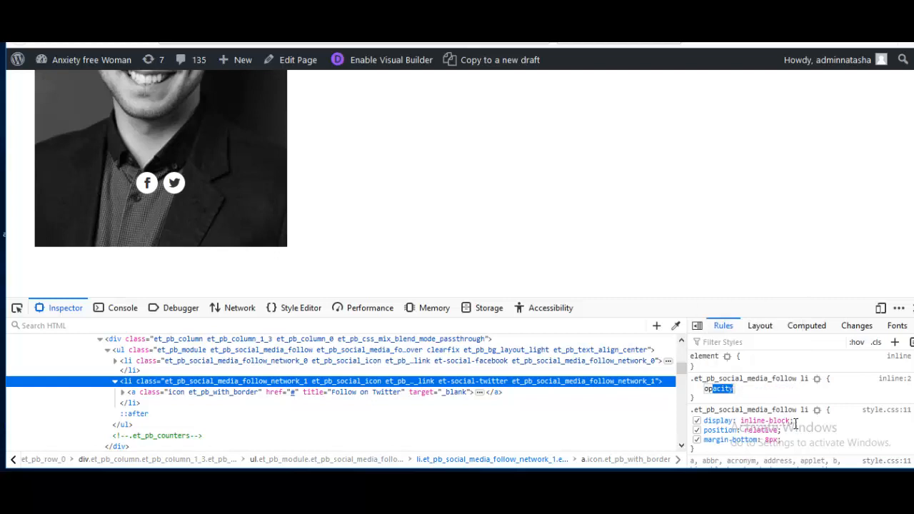
key(Return)
text(0)
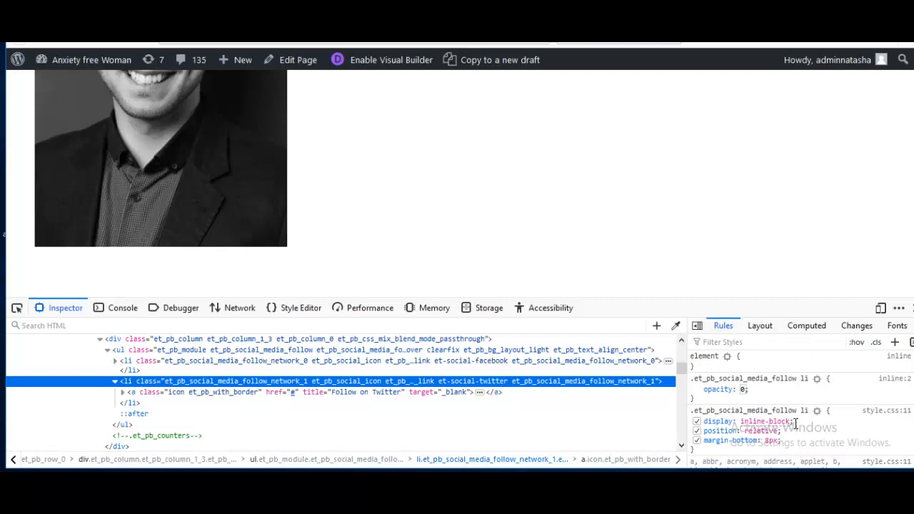
click(804, 431)
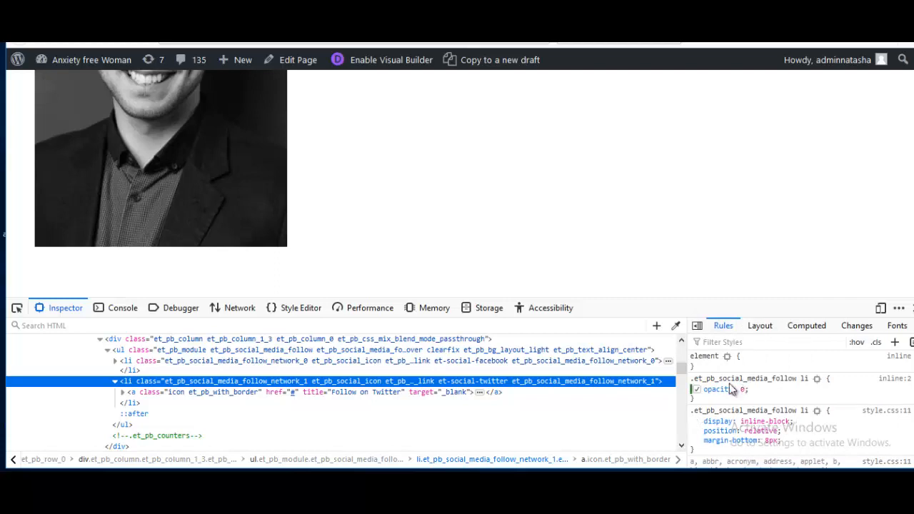
click(859, 346)
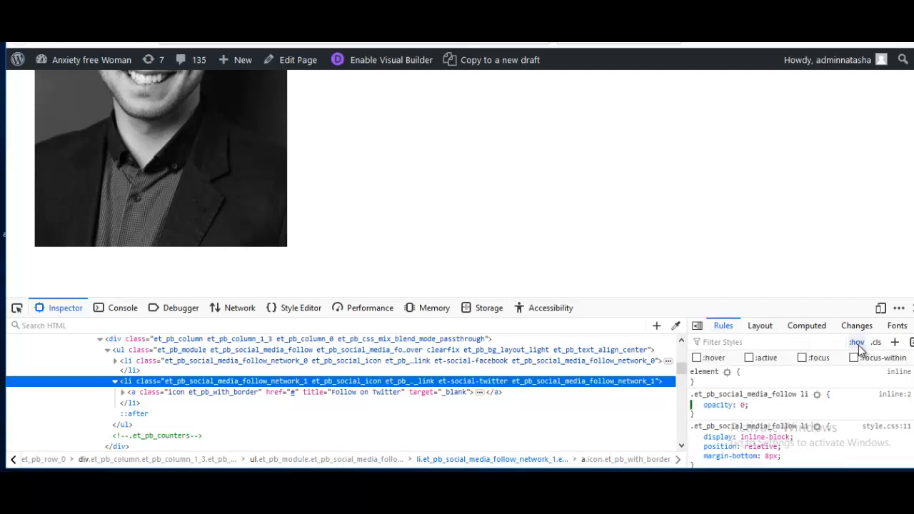
Step: Add a .et_pb_social_media_follow:hover li rule with opacity 1, then close the developer tools
right_click(788, 382)
click(807, 436)
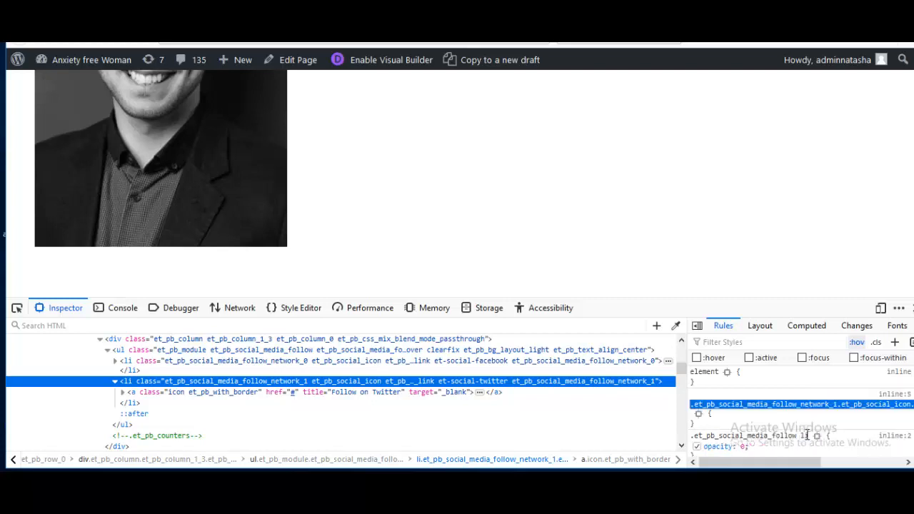
key(ctrl+v)
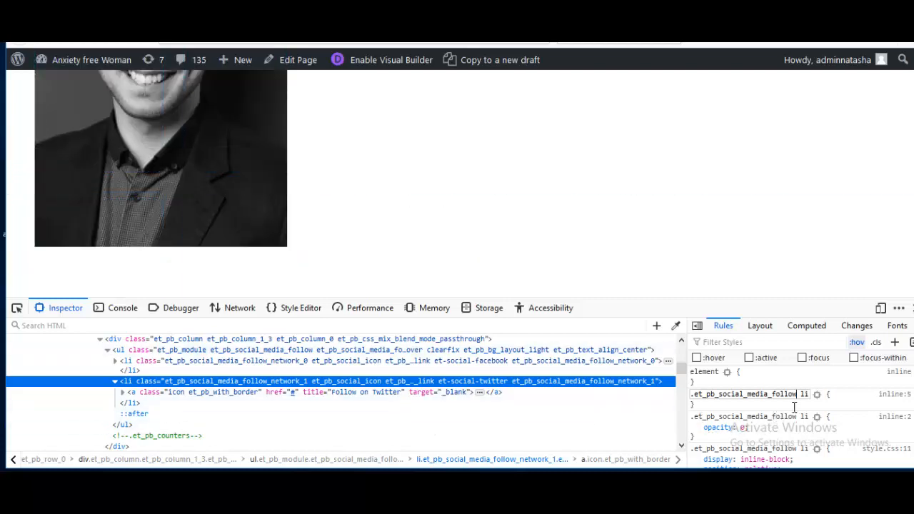
text(:)
text(hover)
key(Return)
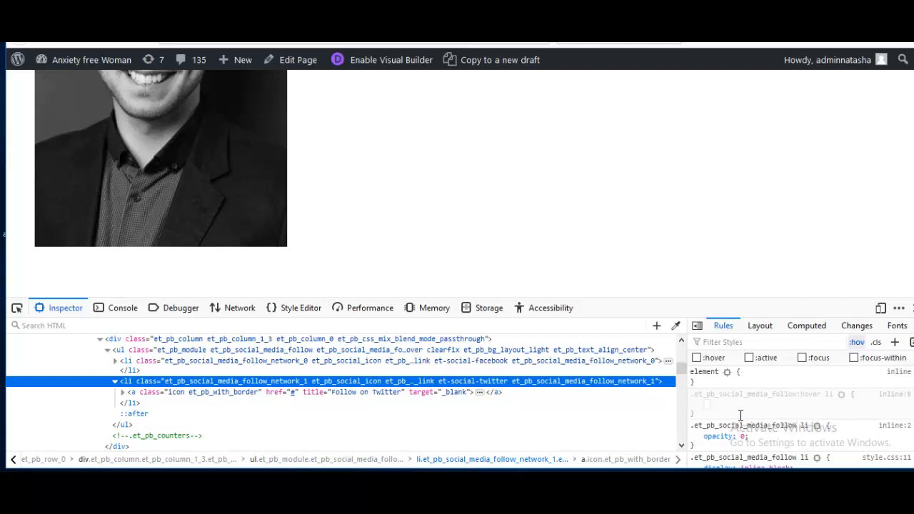
text(opacity)
key(Tab)
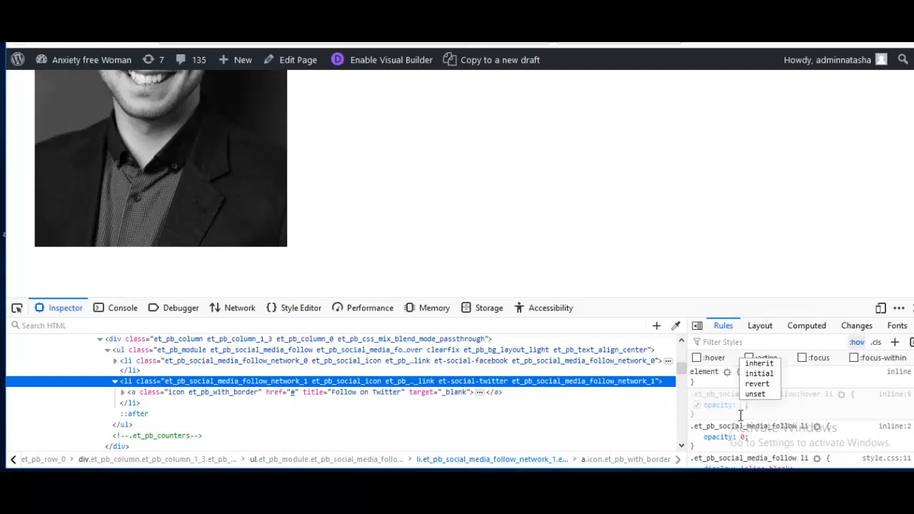
text(1)
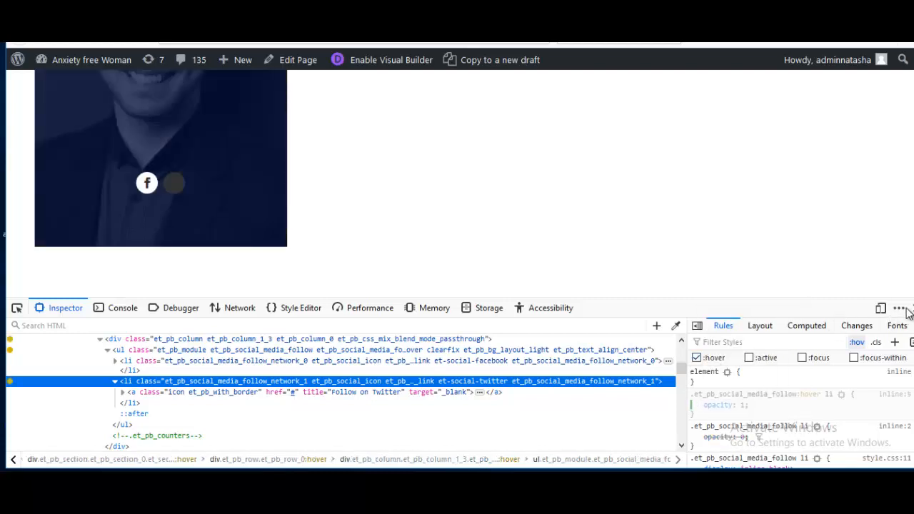
click(908, 307)
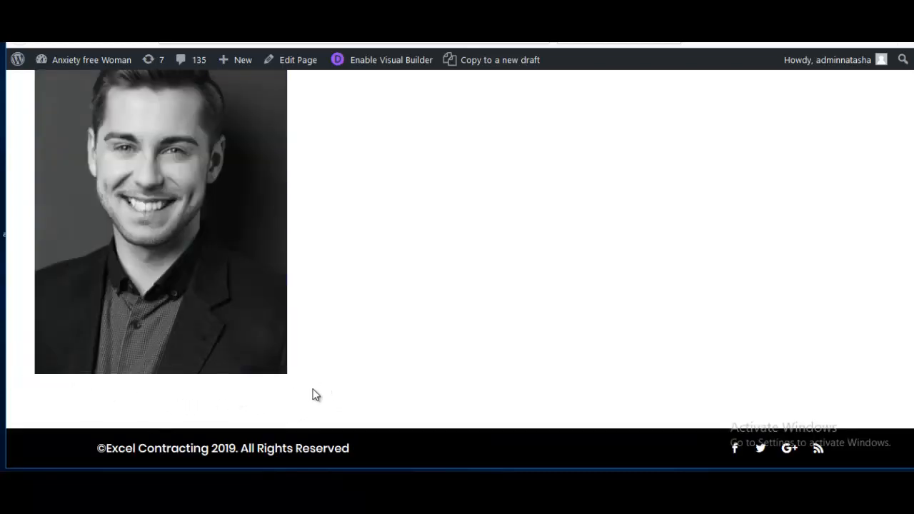
Step: Confirm the icons show over the portrait, then copy the zero-opacity rule from the Facebook icon's styles
mouse_move(234, 337)
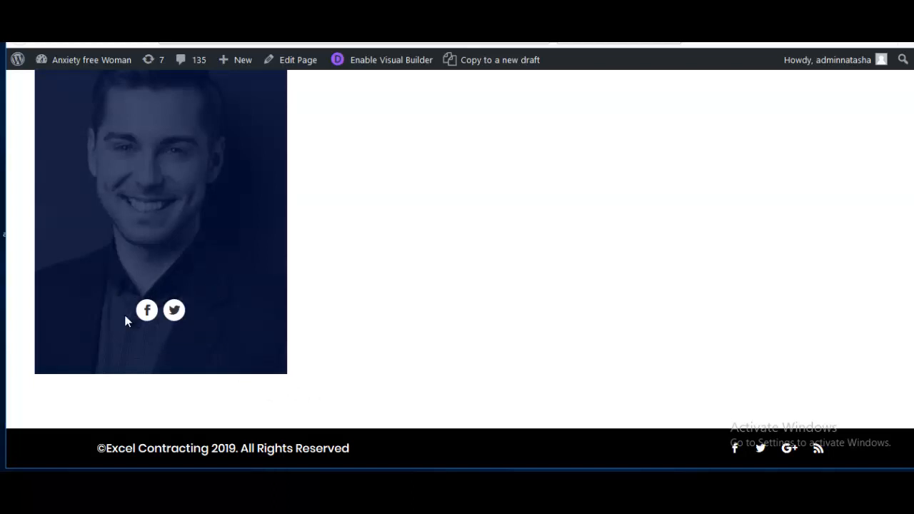
right_click(143, 315)
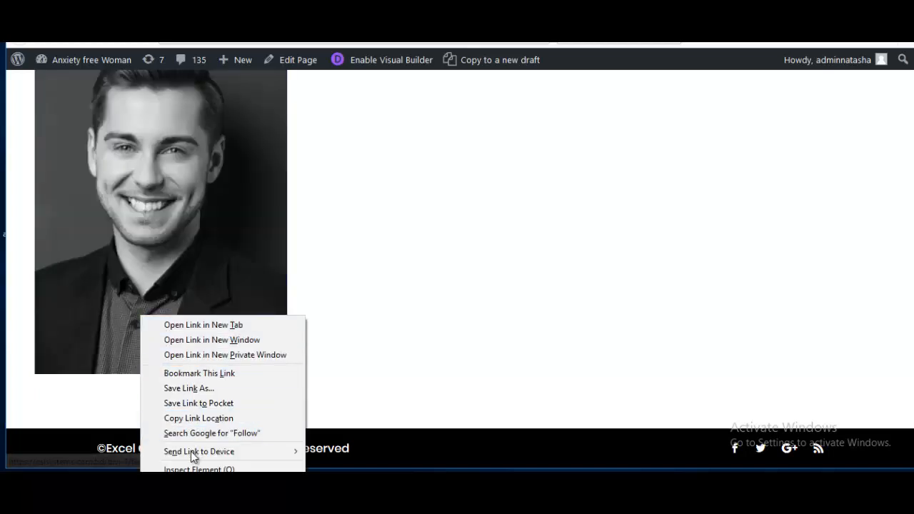
click(198, 469)
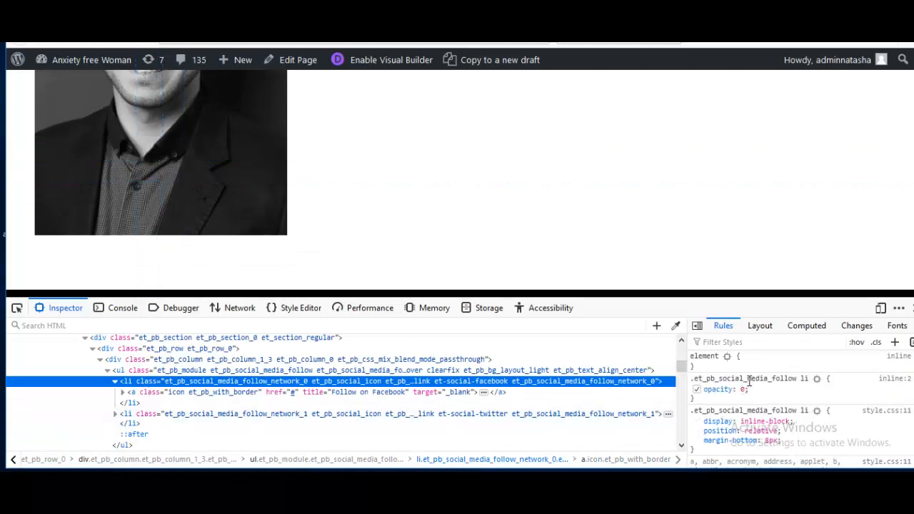
right_click(750, 383)
click(770, 407)
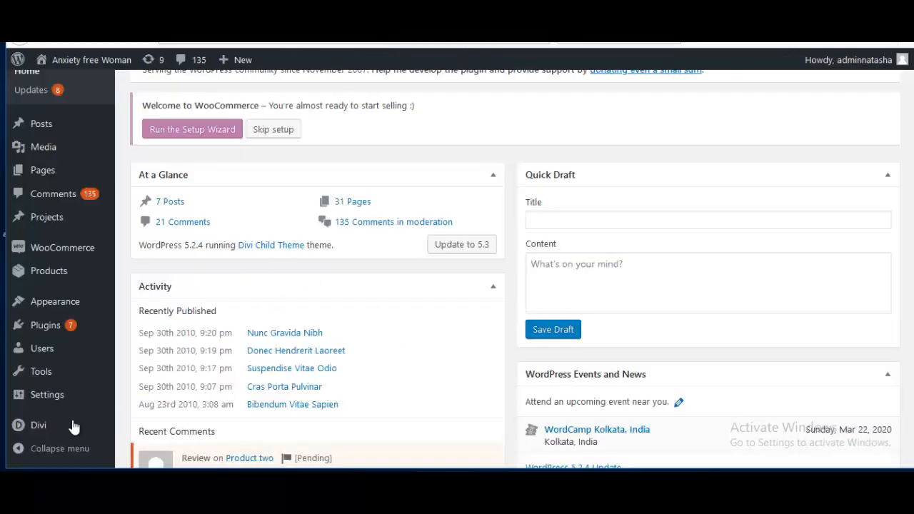
Step: Paste the .et_pb_social_media_follow li { opacity: 0; } rule at the end of Divi's Custom CSS
mouse_move(57, 427)
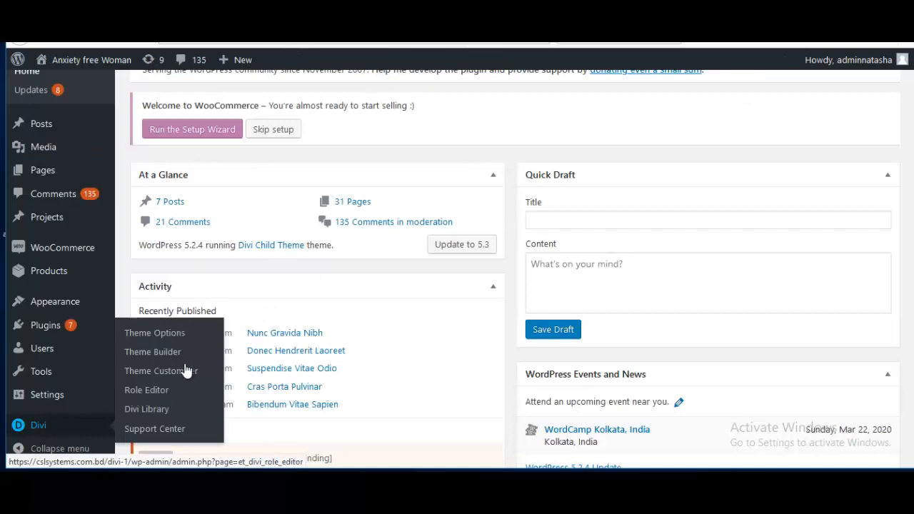
click(165, 334)
scroll(295, 371, down, 9)
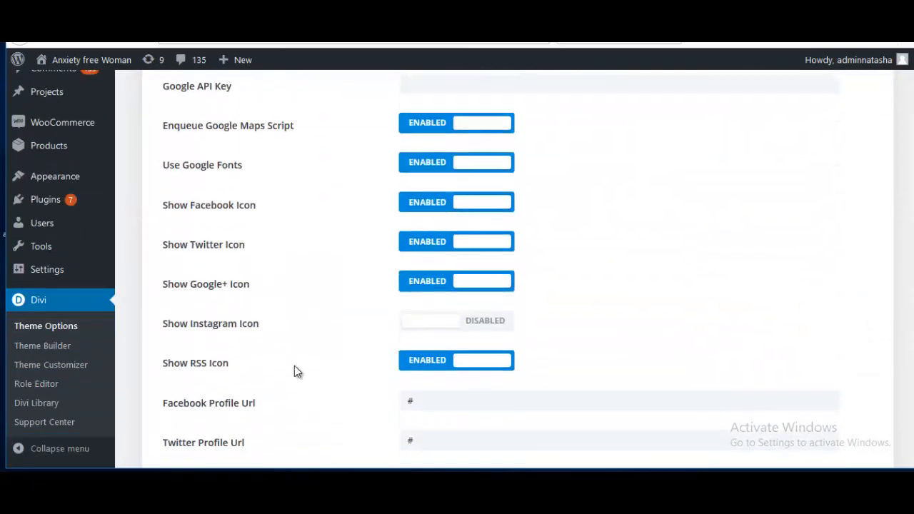
scroll(297, 372, down, 15)
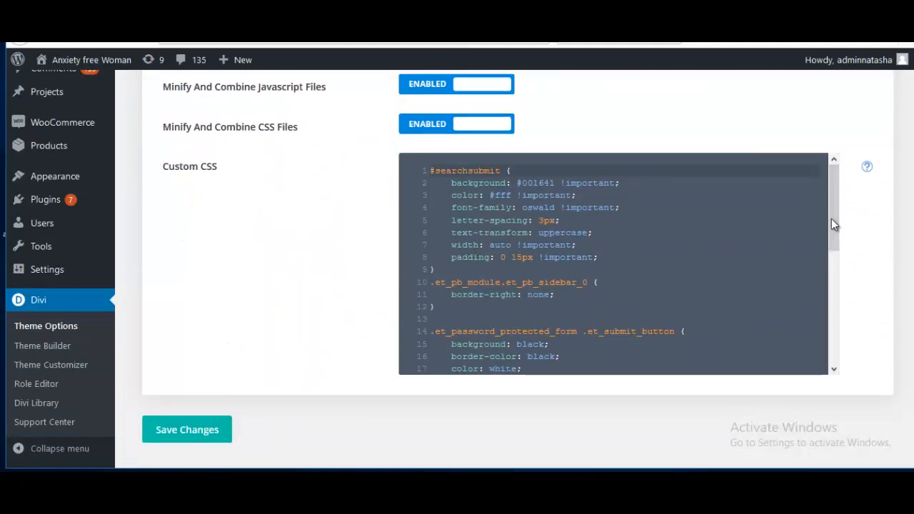
drag(832, 225, 834, 363)
click(615, 363)
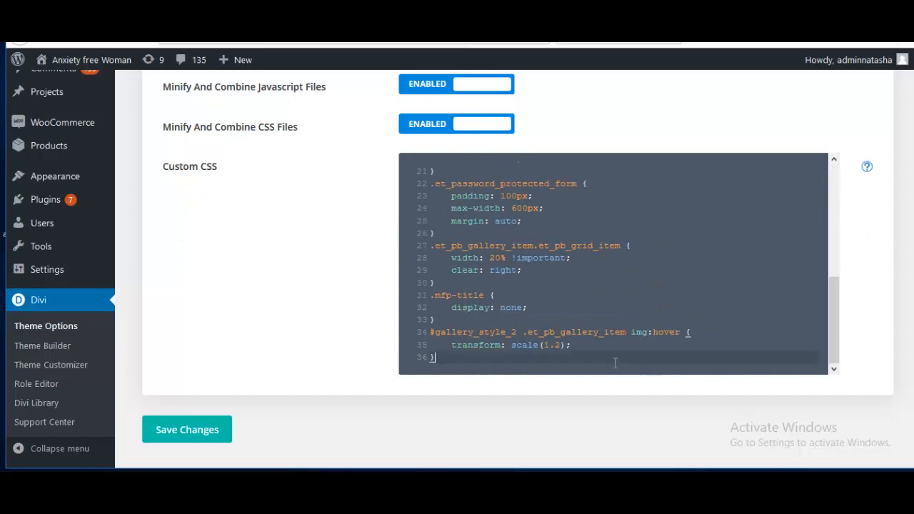
key(Return)
text(.et_pb_social_media_follow li {     opacity: 0; })
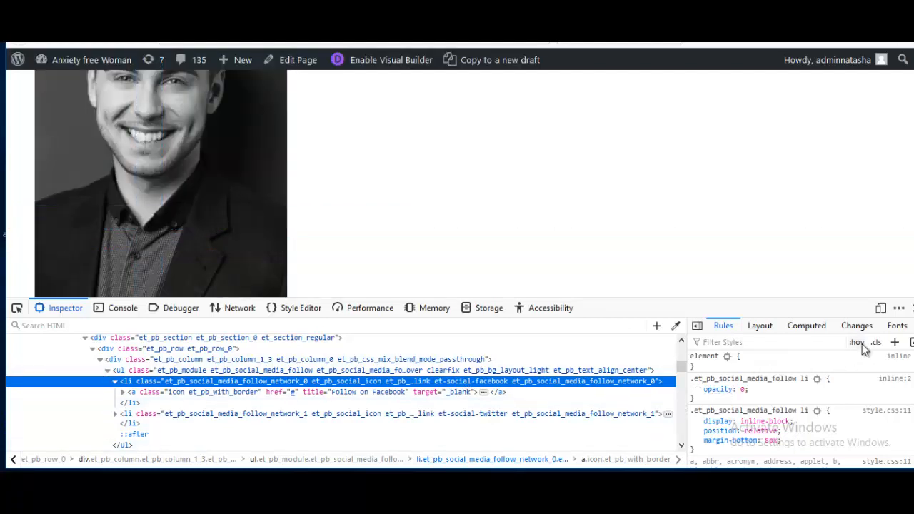
Step: Force the hover state in the Inspector and copy the .et_pb_social_media_follow:hover li opacity 1 rule
click(857, 342)
click(696, 358)
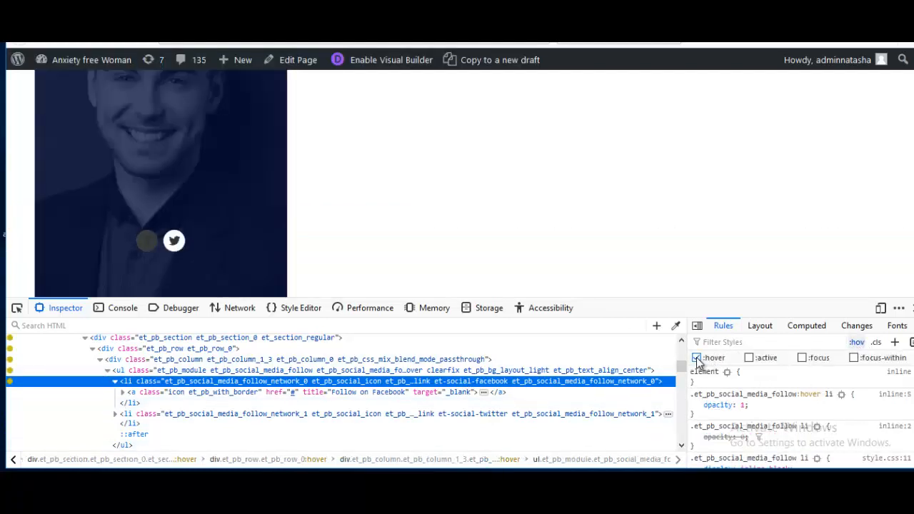
right_click(745, 394)
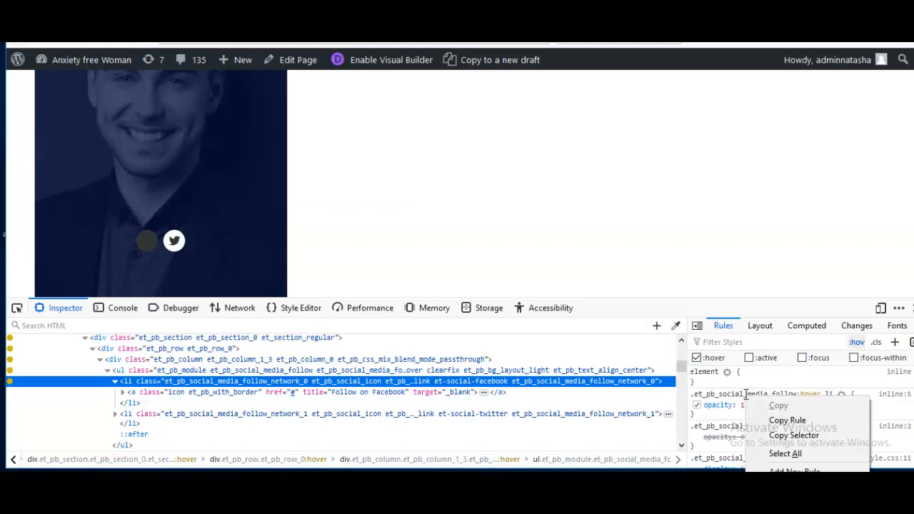
click(775, 421)
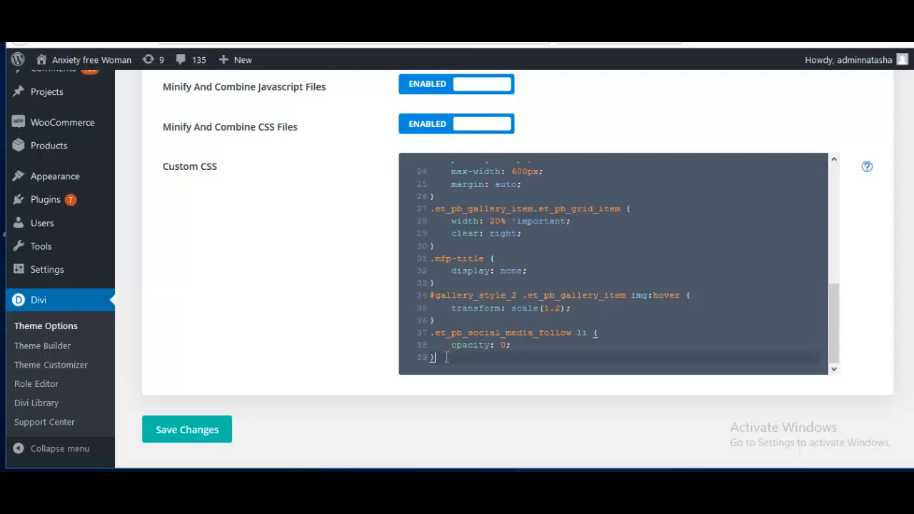
Step: Paste the hover opacity rule below the existing Custom CSS and save the theme options
key(Return)
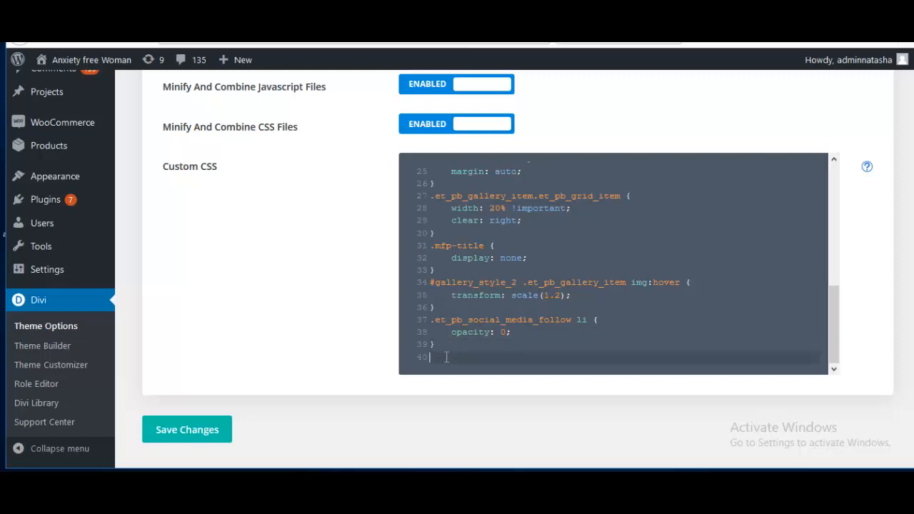
key(ctrl+v)
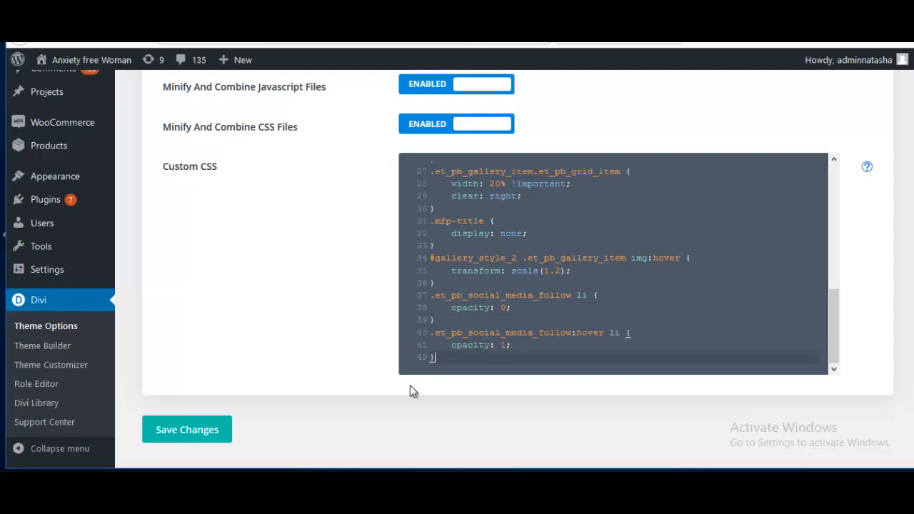
click(176, 439)
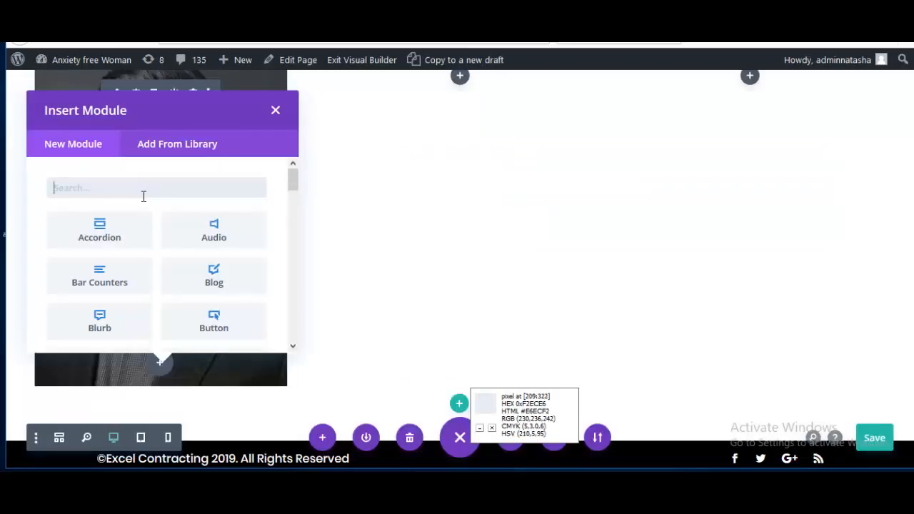
Step: Insert a Text module under the portrait and enter the team member's name
text(te)
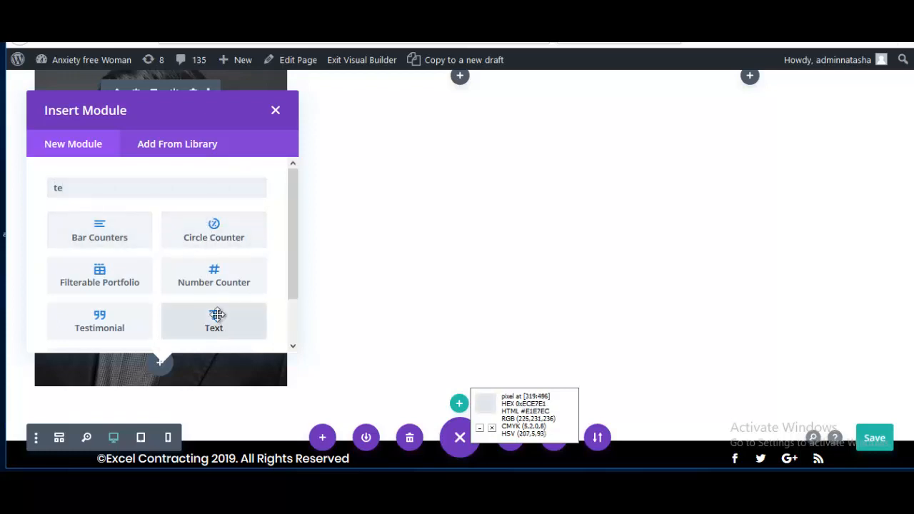
click(217, 323)
click(551, 348)
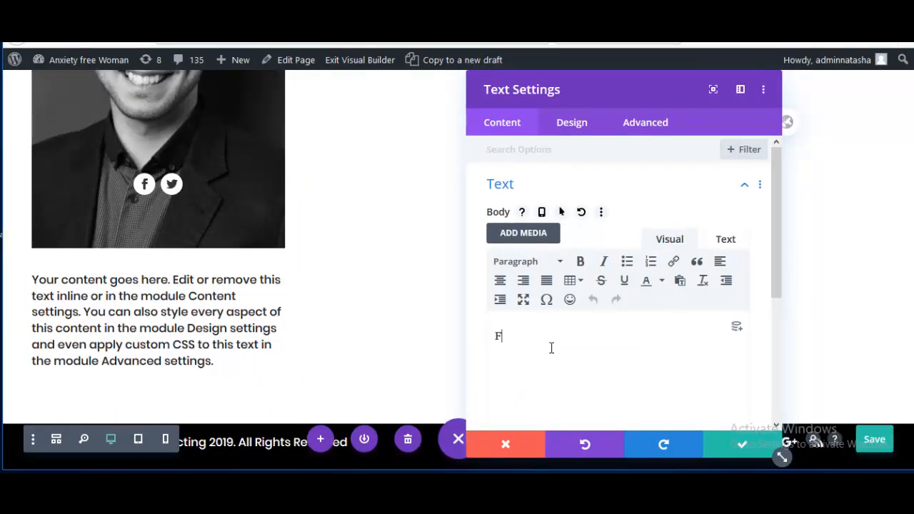
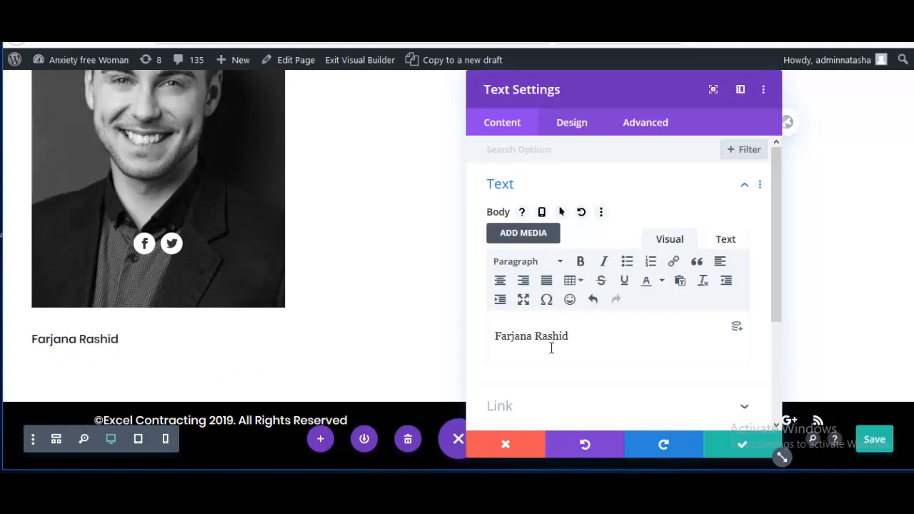
Step: Format the name as Heading 3 and add 'Project Manager' on the line below
double_click(552, 337)
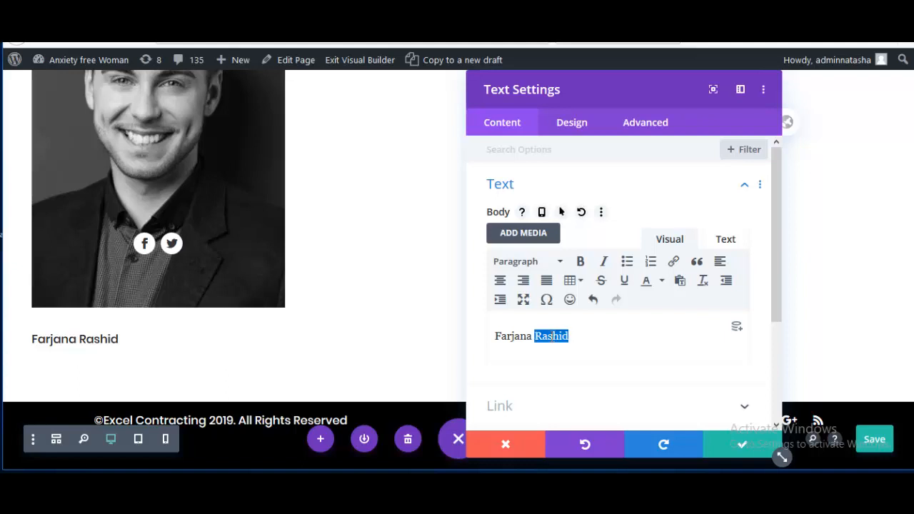
triple_click(552, 336)
click(526, 264)
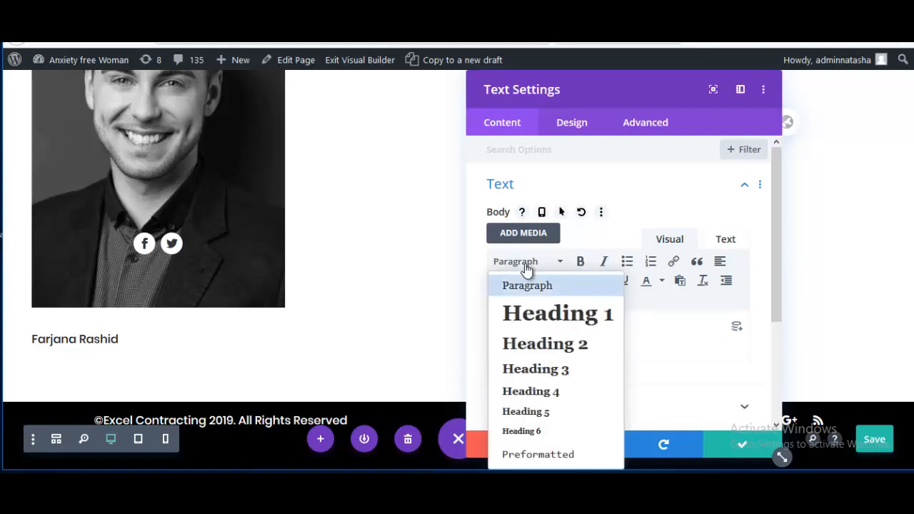
click(541, 370)
click(626, 339)
key(Return)
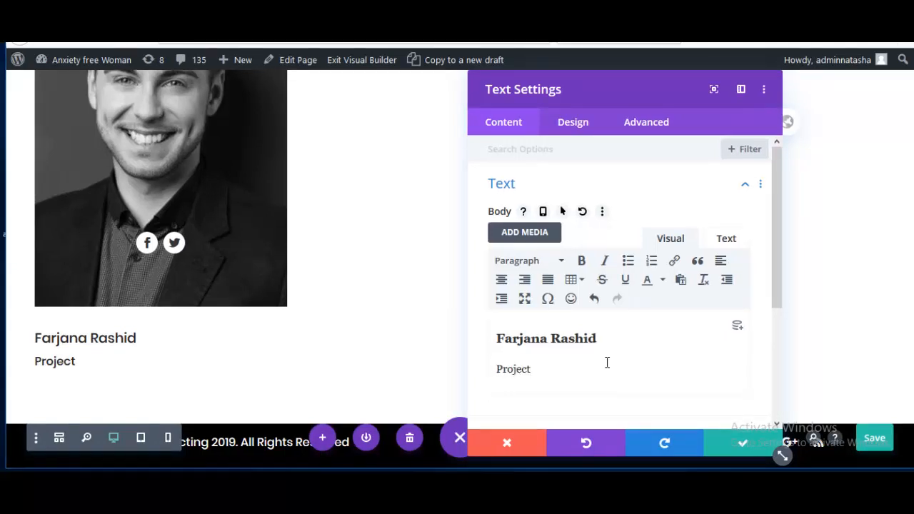
text(Project Manager)
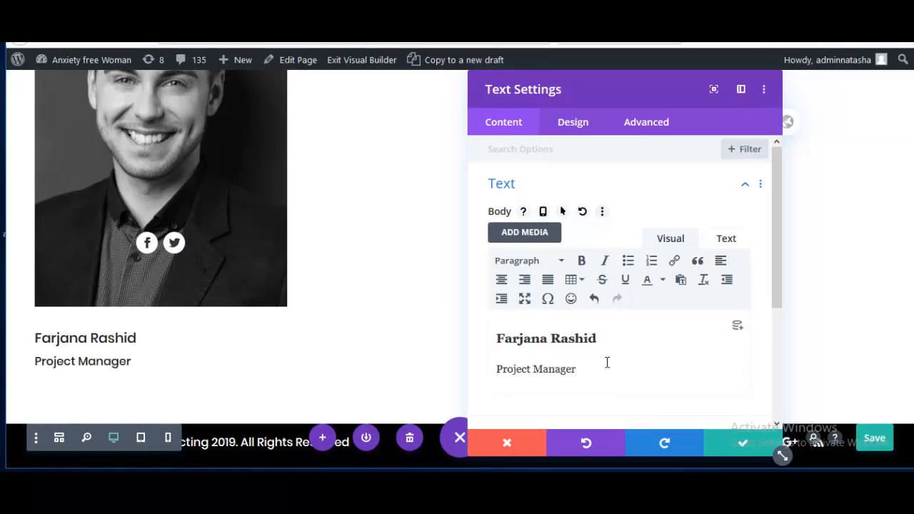
click(575, 125)
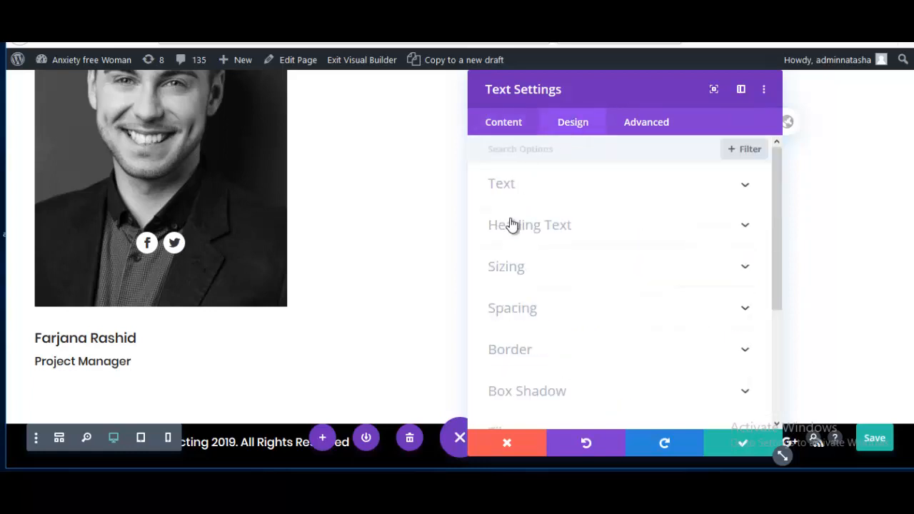
Step: Center-align the name and job title text
click(521, 184)
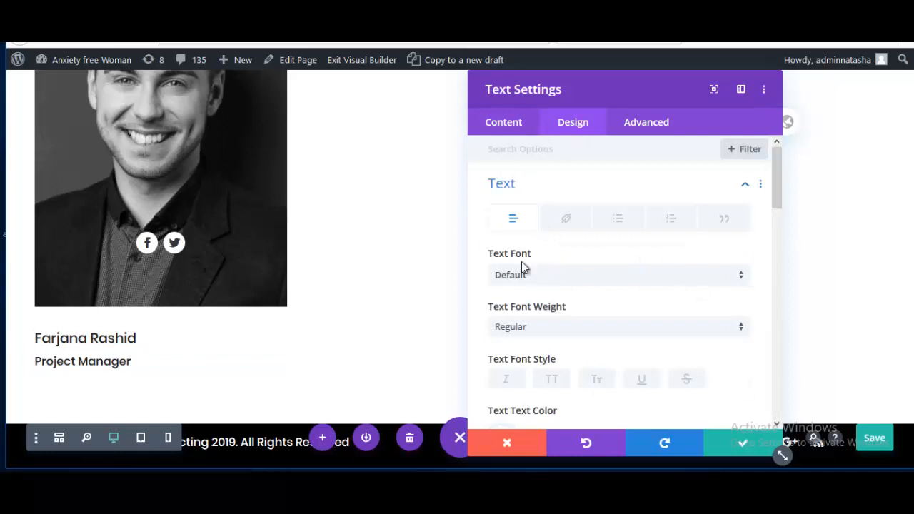
scroll(541, 317, down, 5)
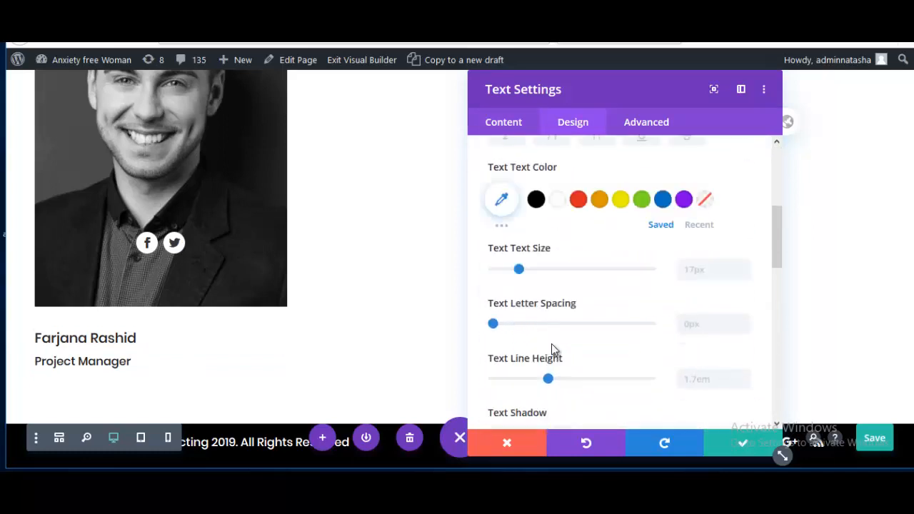
scroll(568, 381, down, 4)
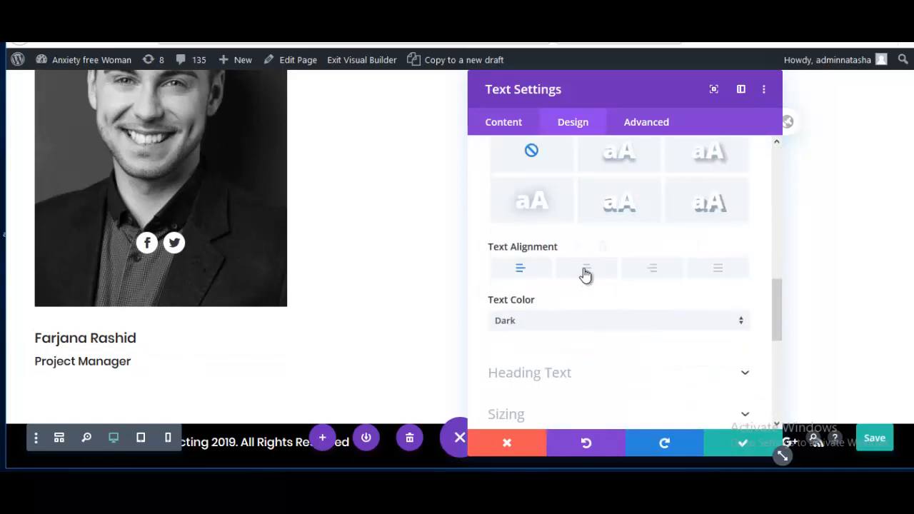
click(584, 274)
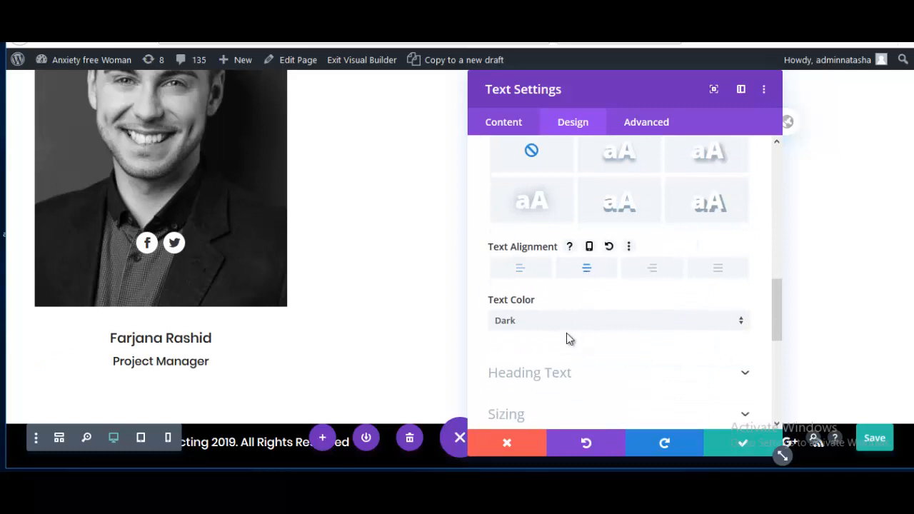
Step: Make the Heading 3 name 20px and black (#000000)
scroll(567, 337, down, 3)
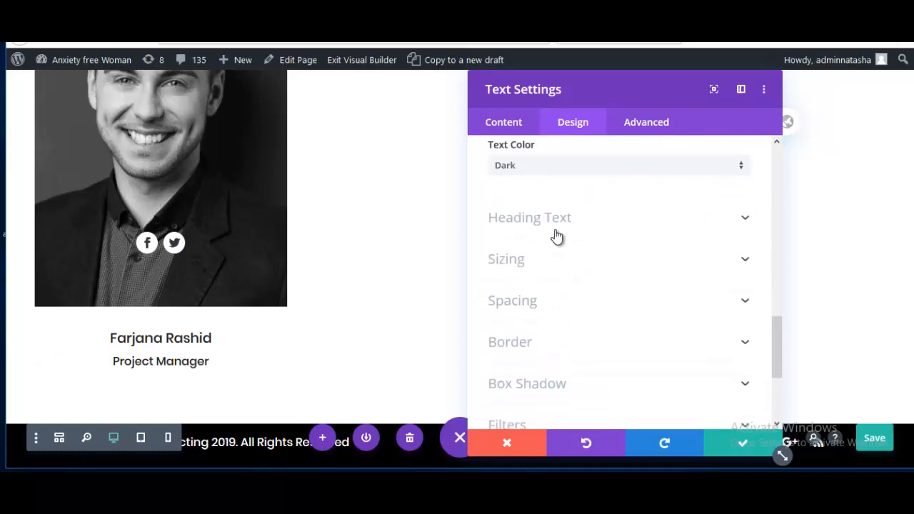
click(558, 223)
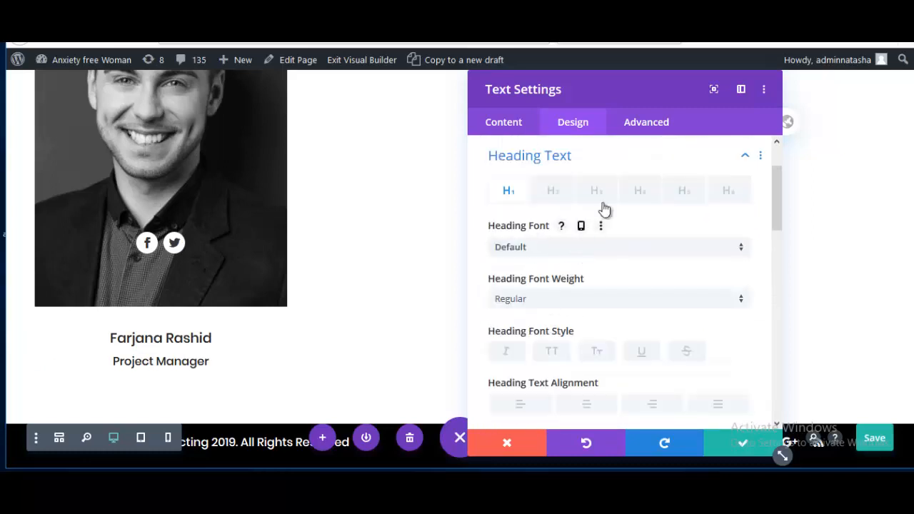
click(598, 204)
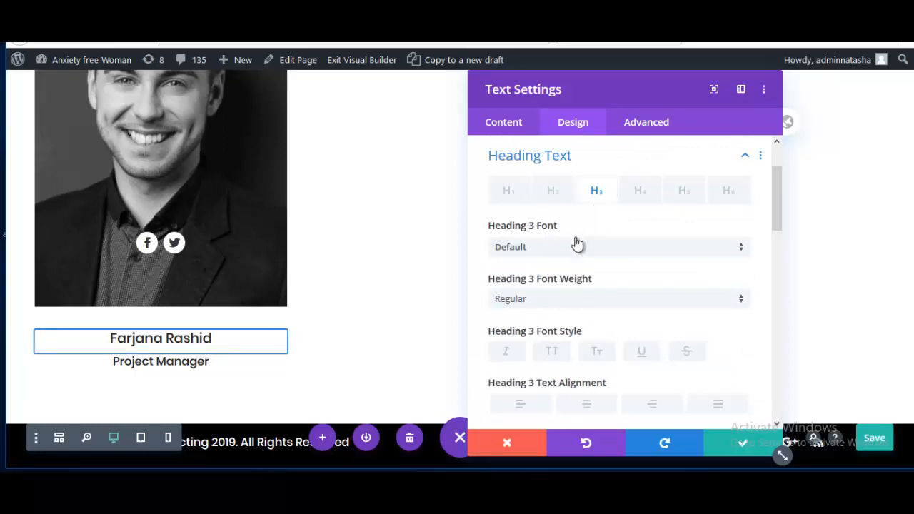
scroll(553, 314, down, 1)
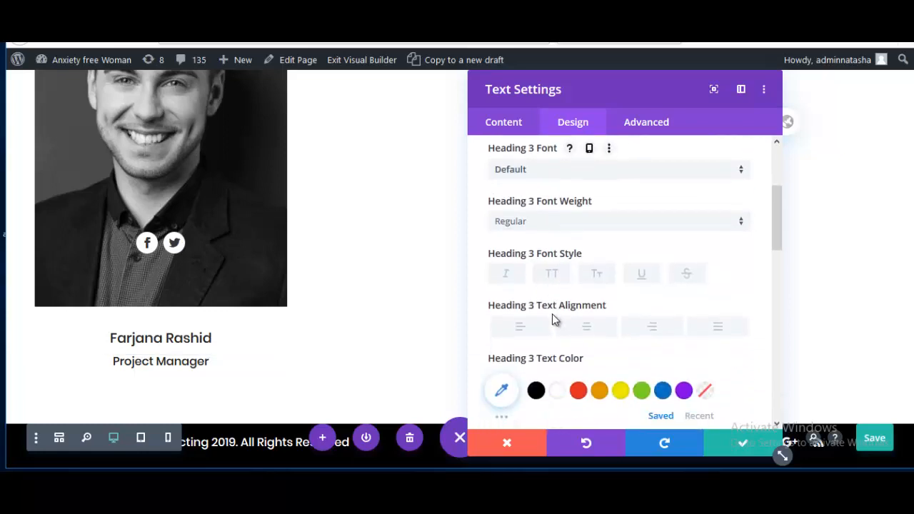
scroll(551, 312, down, 2)
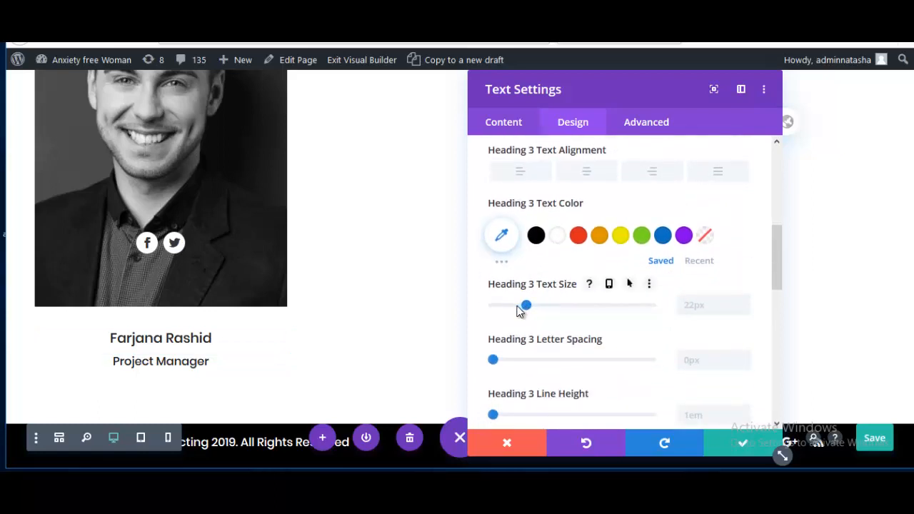
drag(519, 310, 526, 312)
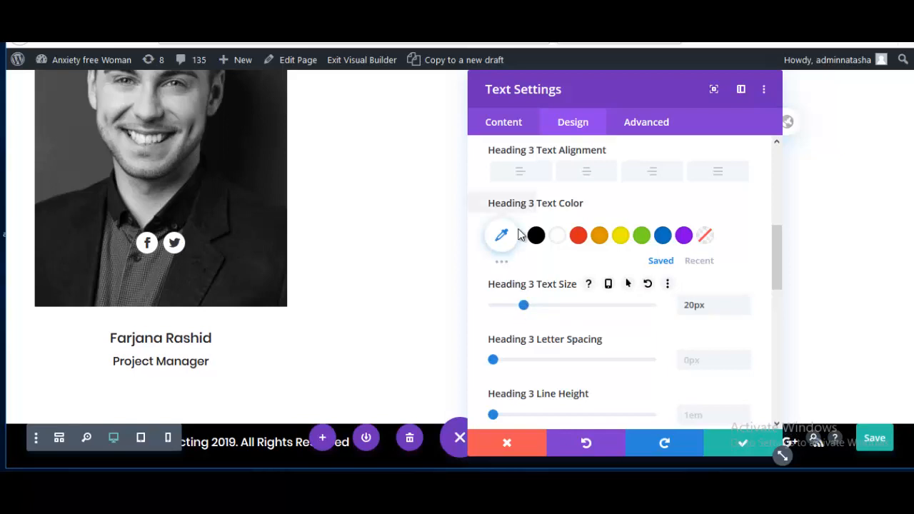
click(536, 238)
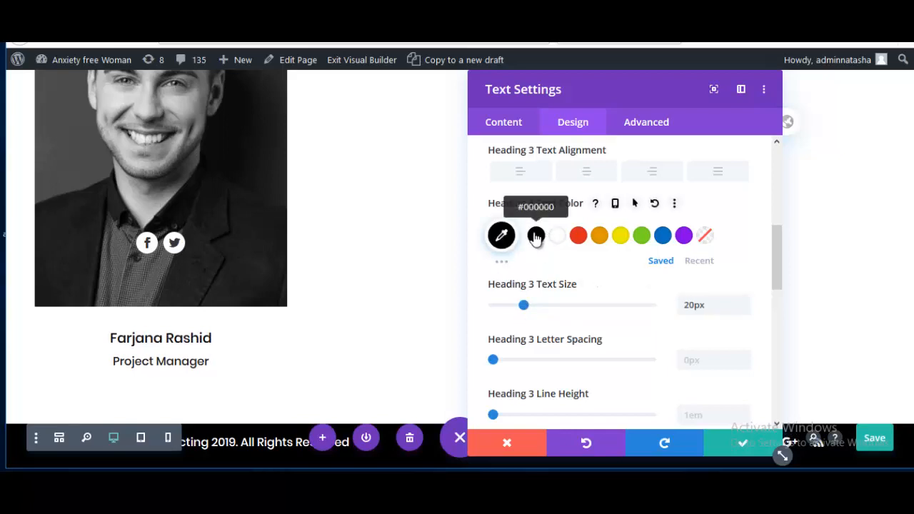
scroll(575, 347, down, 5)
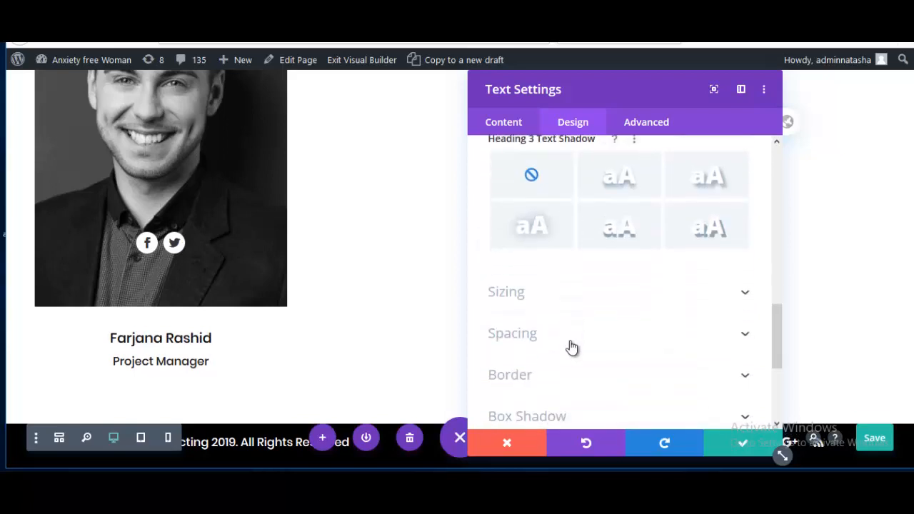
scroll(572, 345, up, 3)
scroll(571, 344, up, 6)
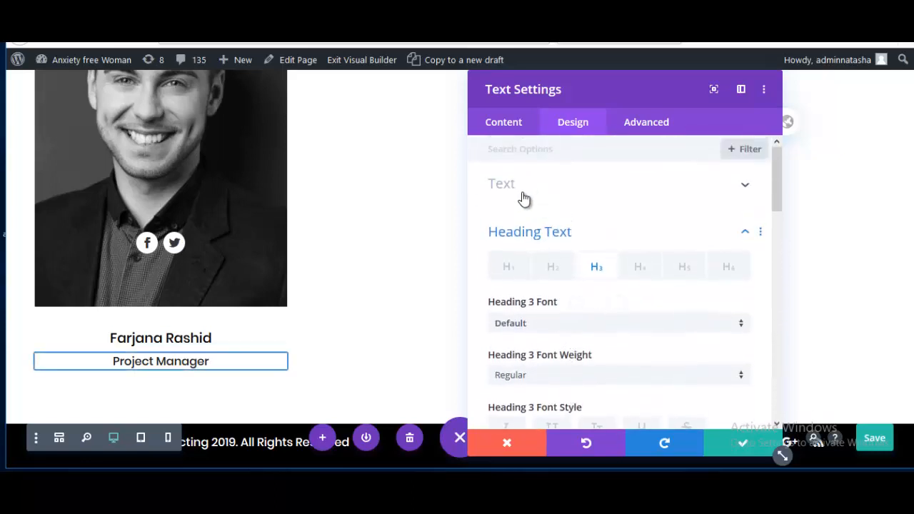
Step: Set the 'Project Manager' body text to 15px in dark grey #333
click(526, 191)
scroll(540, 305, down, 2)
scroll(540, 312, down, 3)
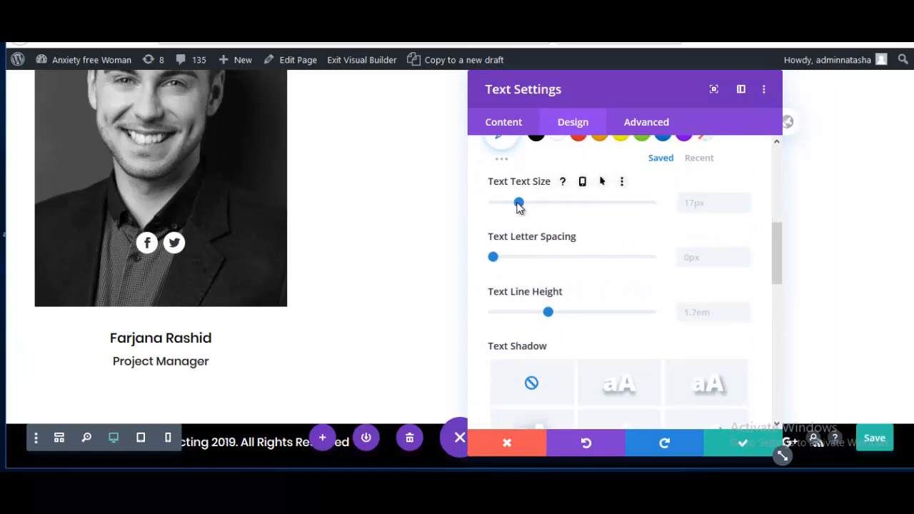
drag(519, 203, 516, 204)
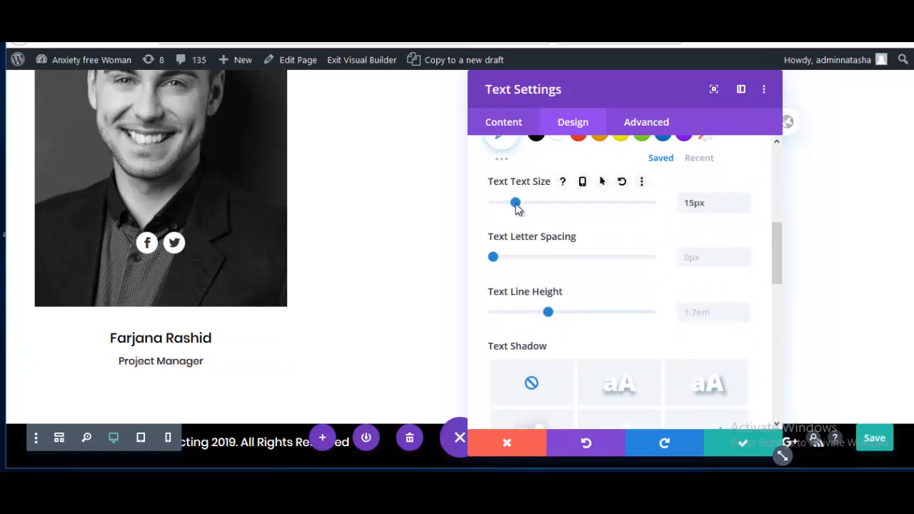
scroll(517, 207, up, 3)
click(509, 293)
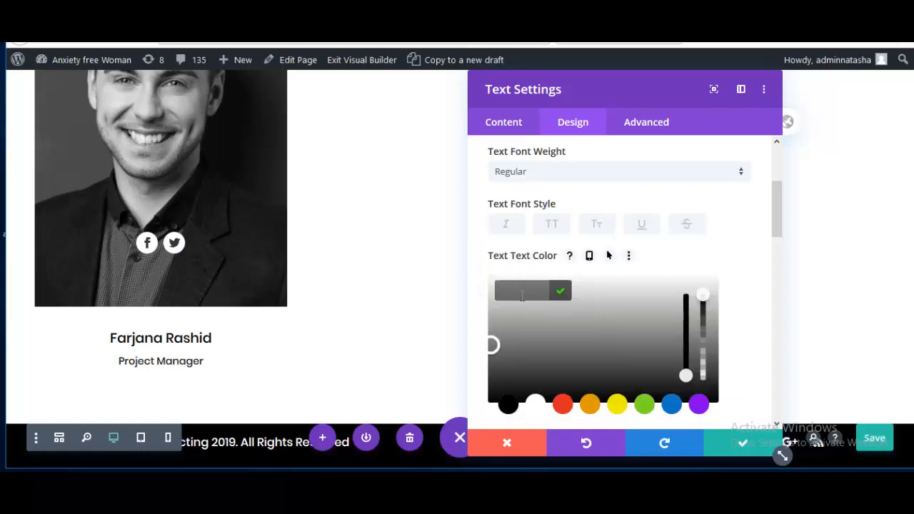
text(333)
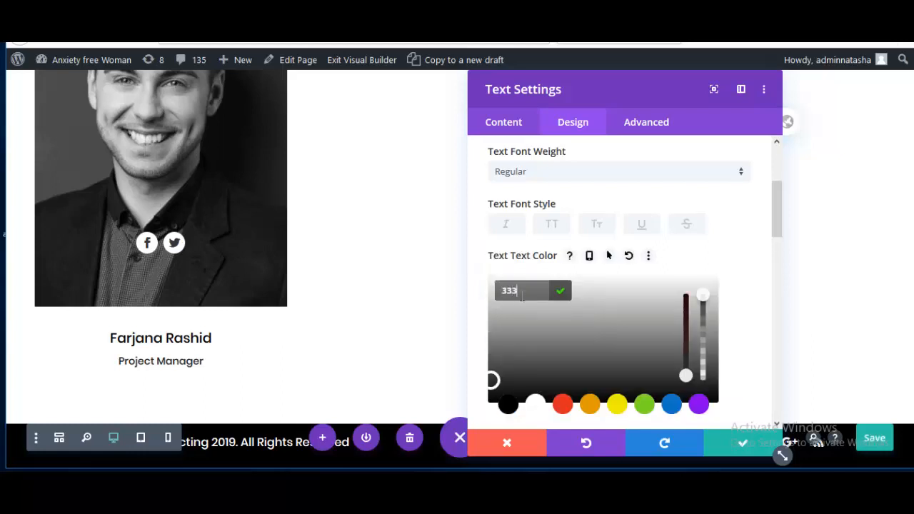
click(737, 299)
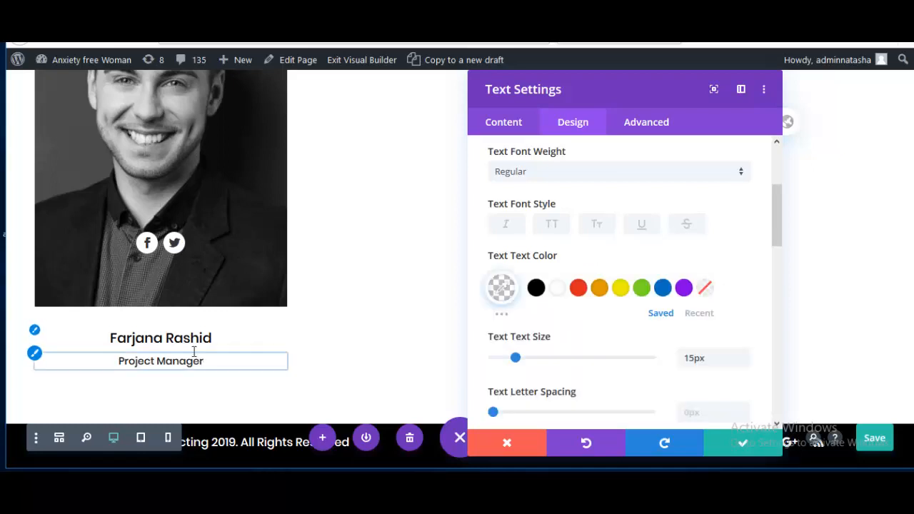
Step: Close the text settings and drag a copy of the portrait card into the empty middle column
click(740, 444)
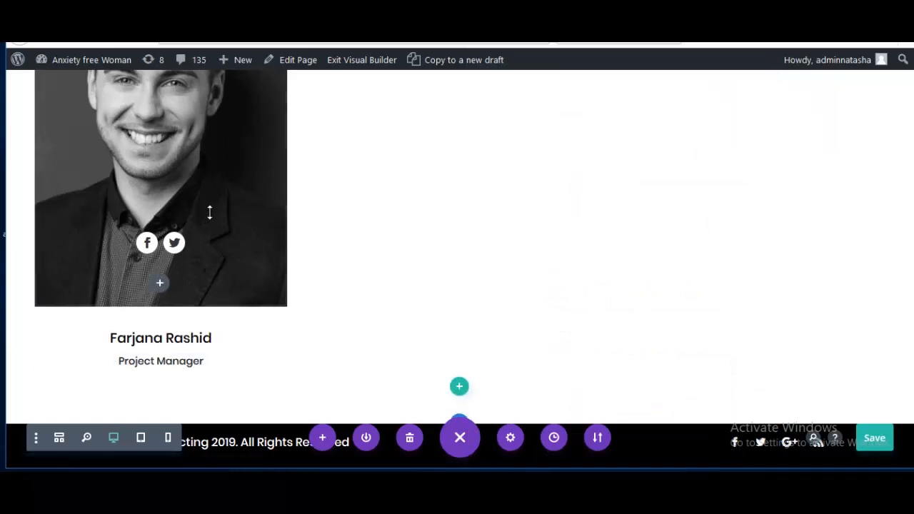
scroll(222, 244, up, 3)
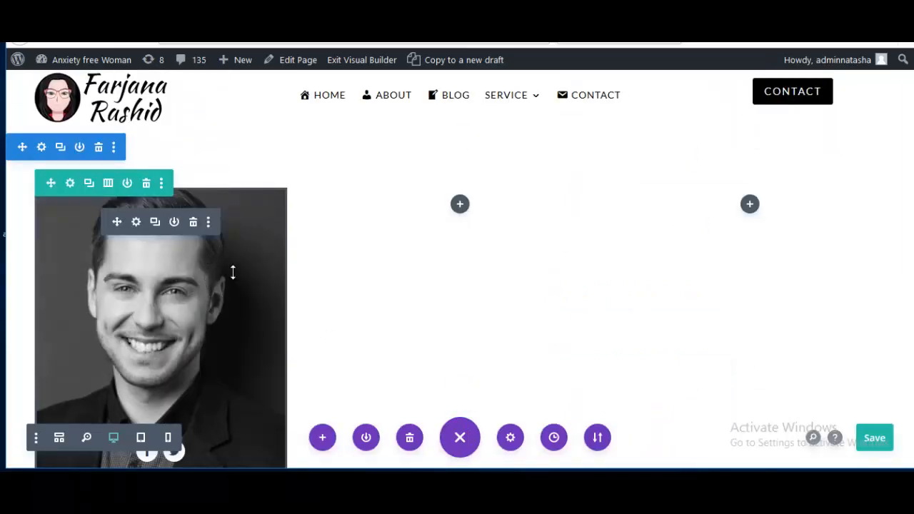
scroll(243, 271, down, 5)
scroll(208, 264, up, 4)
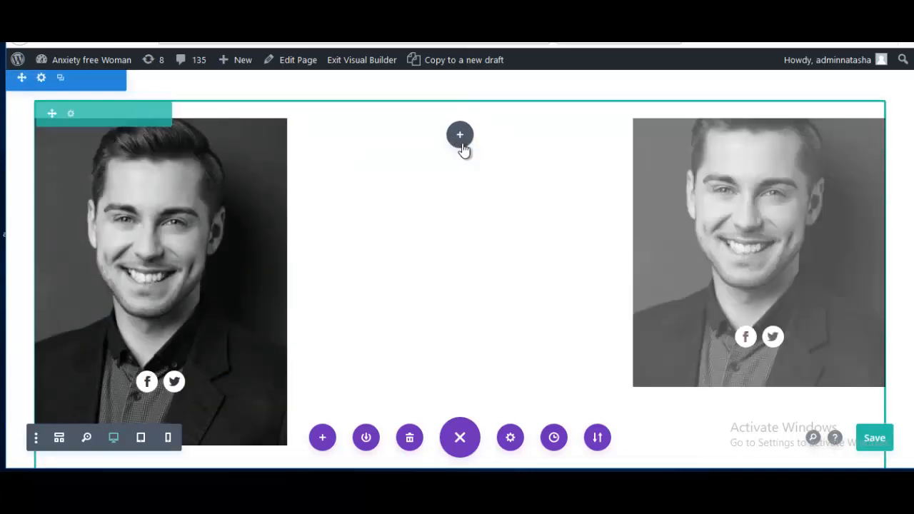
mouse_move(762, 146)
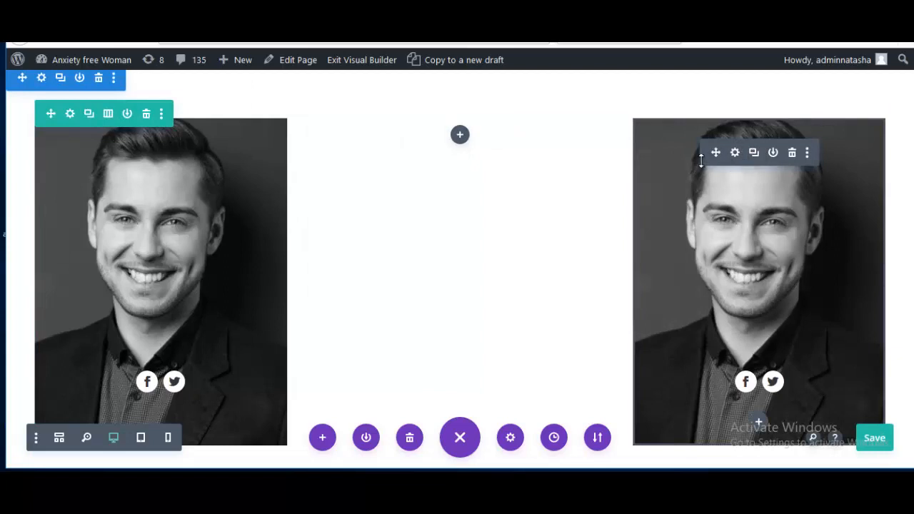
drag(717, 154, 438, 139)
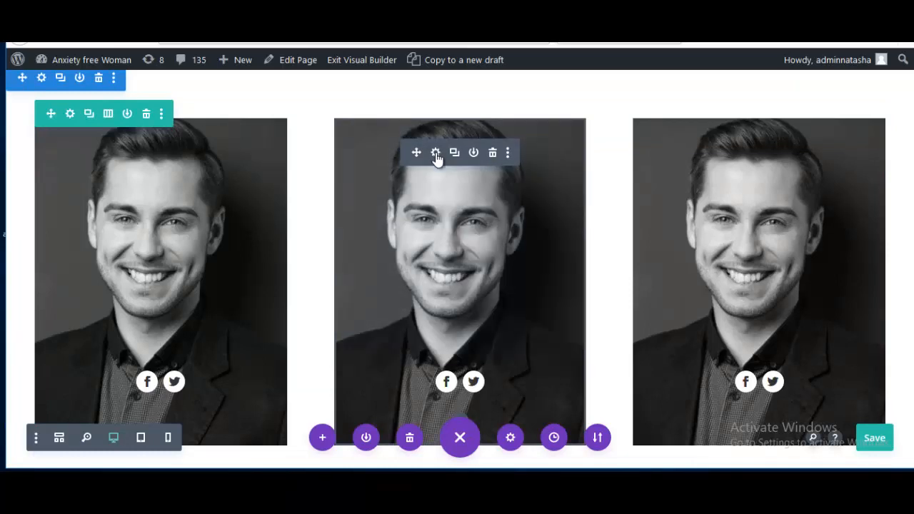
Step: Replace the middle card's background image with team-2.jpg and save the module
click(436, 152)
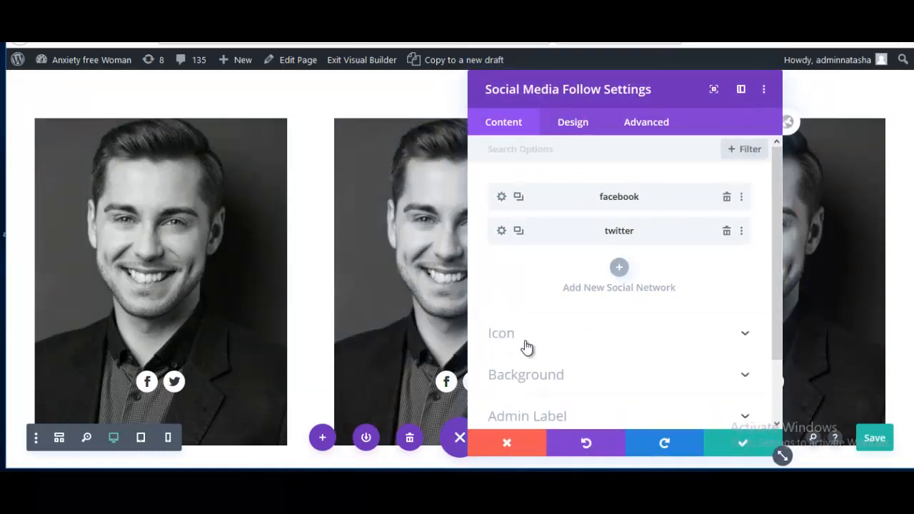
scroll(526, 347, down, 1)
click(526, 310)
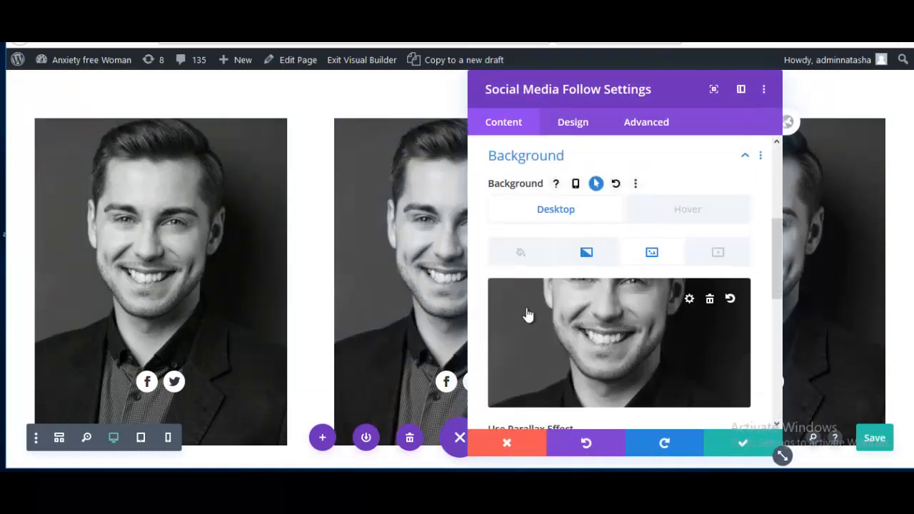
click(690, 302)
click(232, 217)
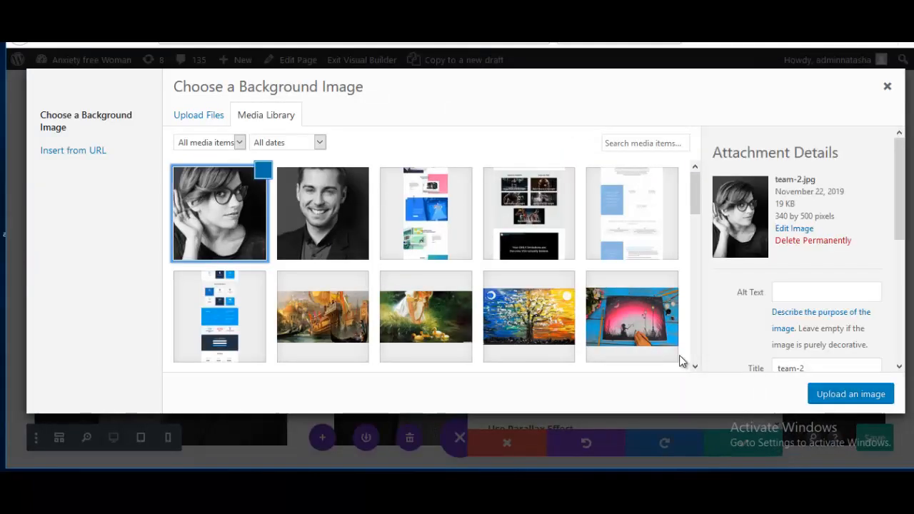
click(845, 394)
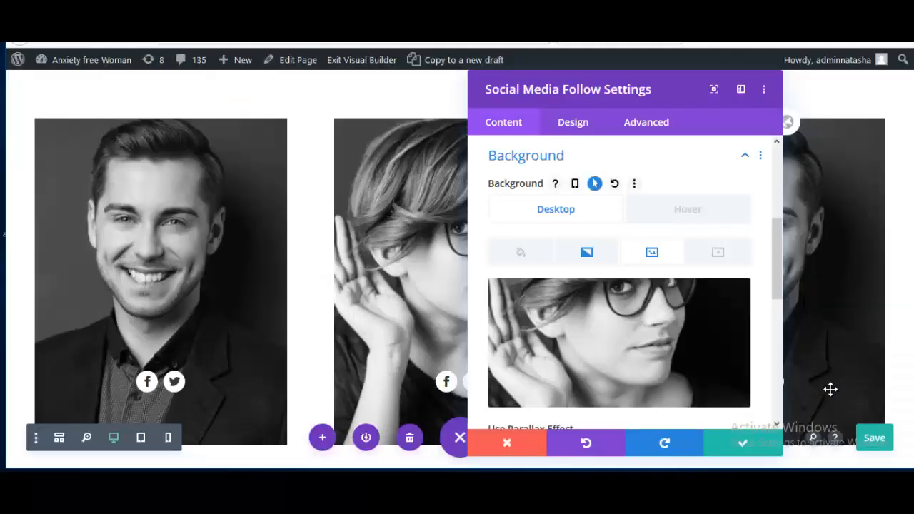
click(763, 446)
scroll(494, 292, down, 2)
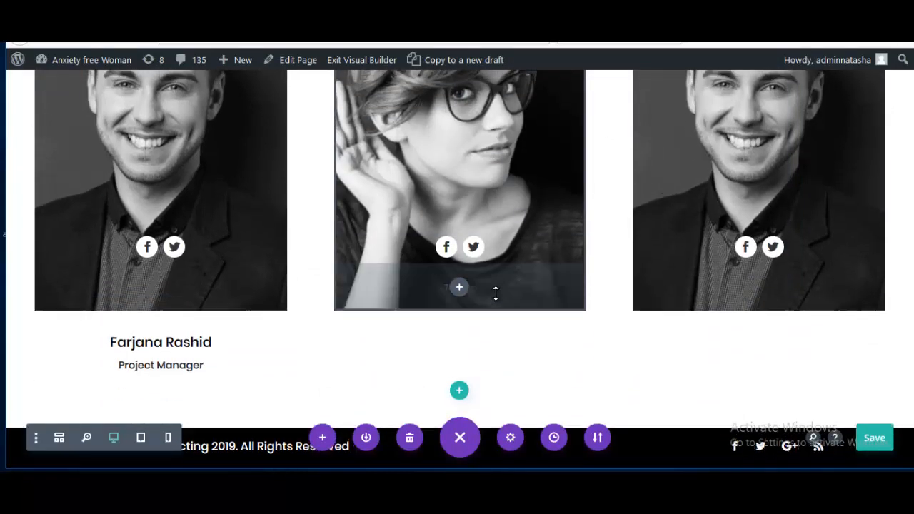
Step: Duplicate the name and 'Project Manager' caption block under the middle and right portraits
scroll(496, 293, up, 1)
scroll(193, 393, up, 1)
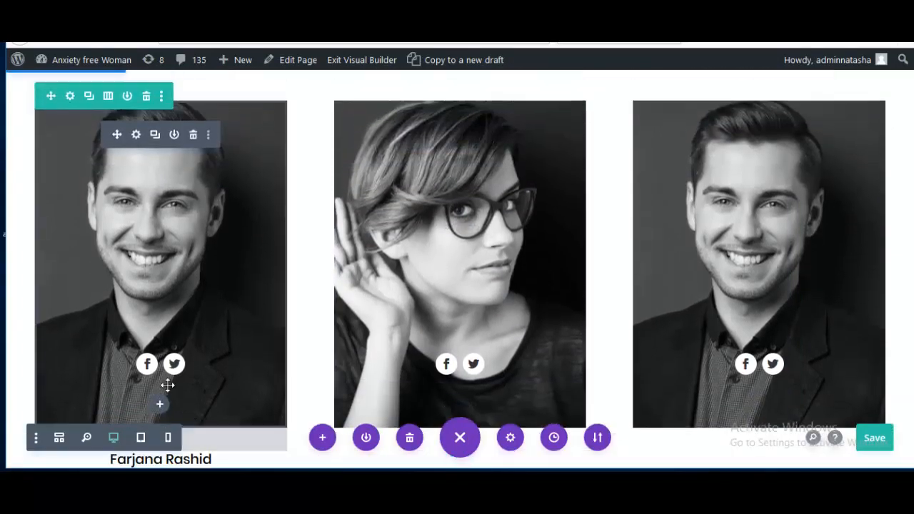
scroll(175, 396, down, 1)
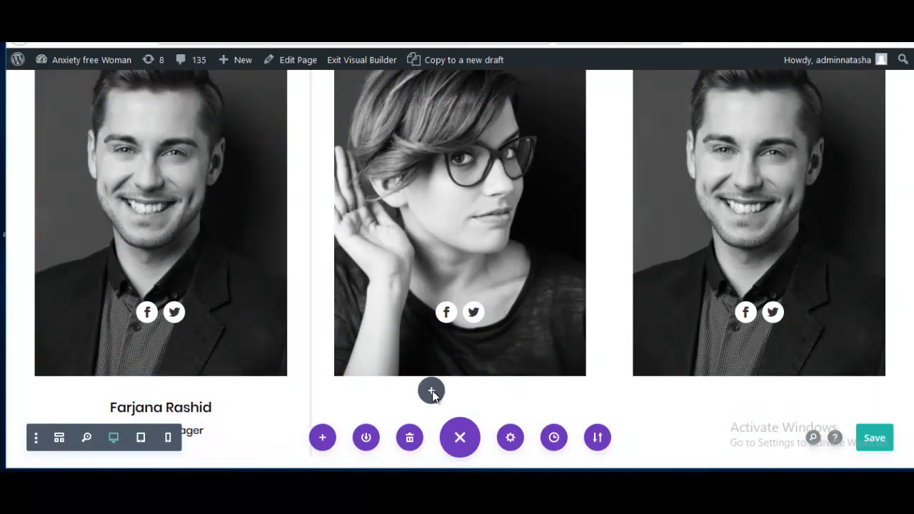
mouse_move(432, 391)
mouse_down()
mouse_move(438, 376)
mouse_move(441, 394)
mouse_move(431, 394)
mouse_up()
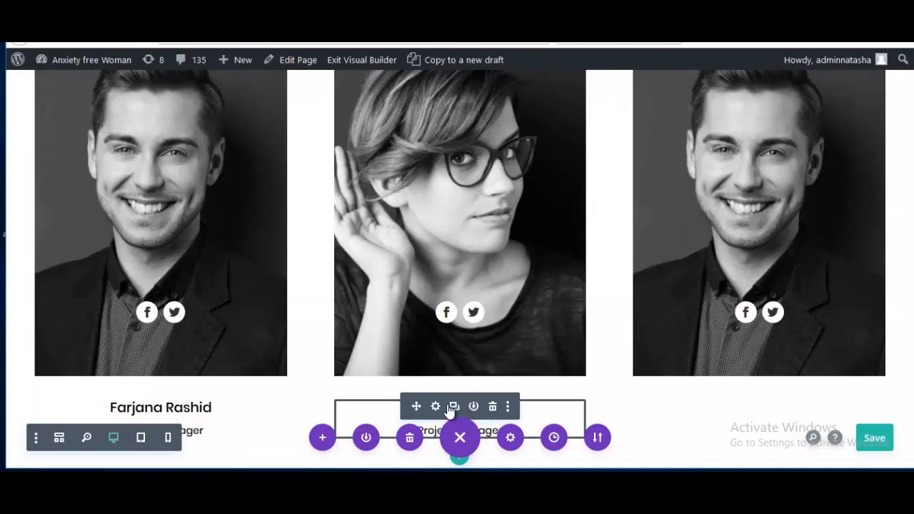
click(450, 408)
drag(416, 406, 744, 374)
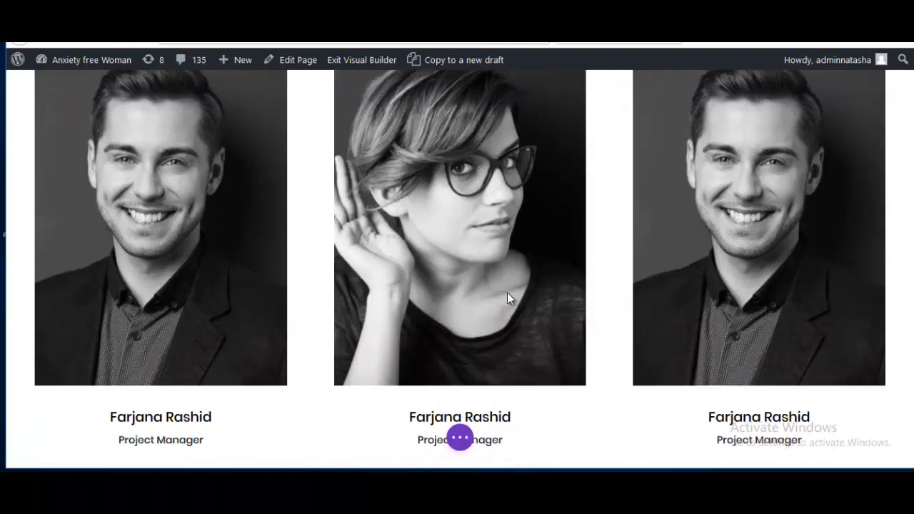
scroll(447, 279, up, 2)
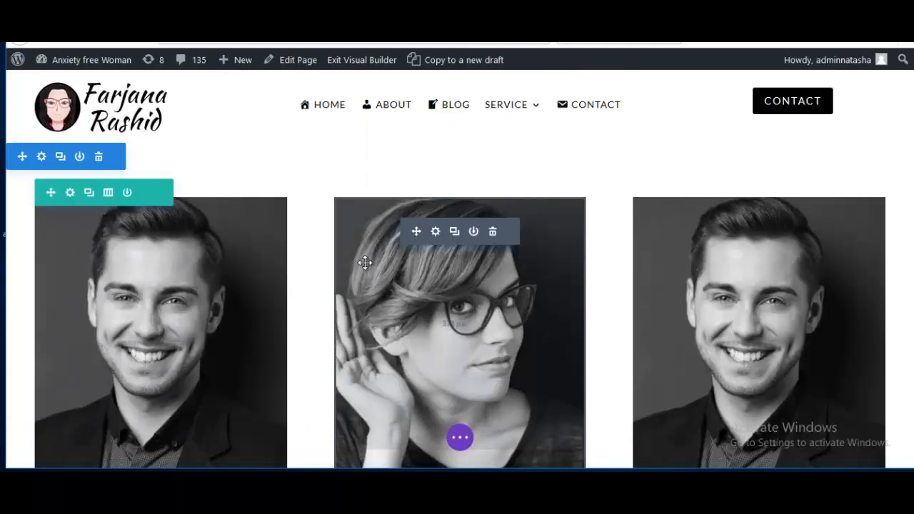
Step: Turn on a custom gutter width of 2 in the team row's Sizing settings and apply it
click(70, 193)
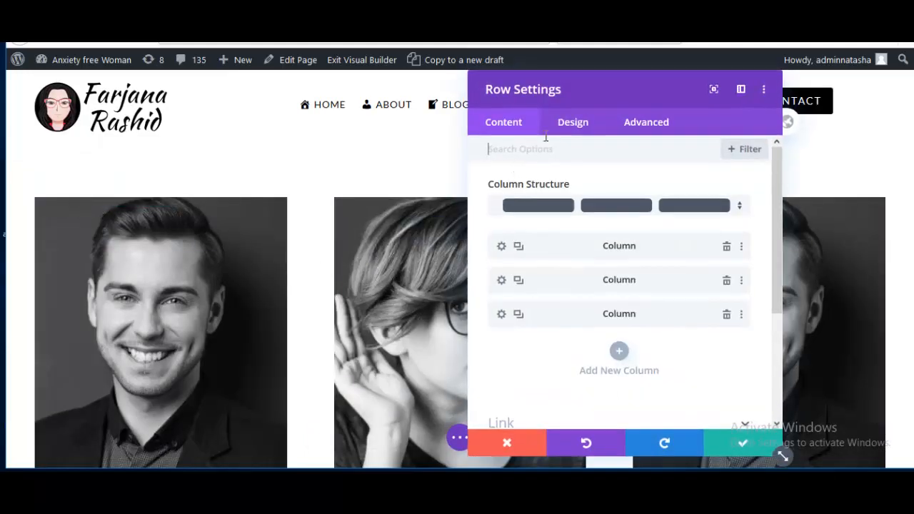
click(571, 128)
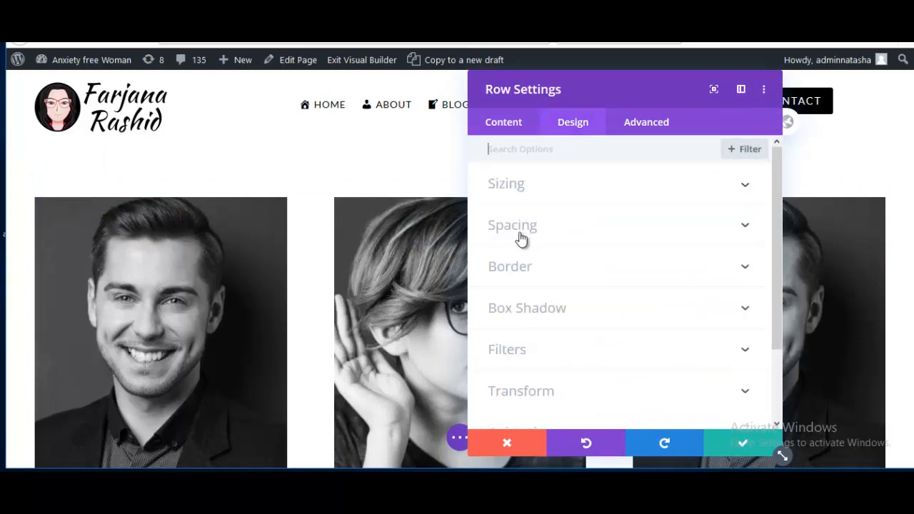
click(513, 187)
click(506, 234)
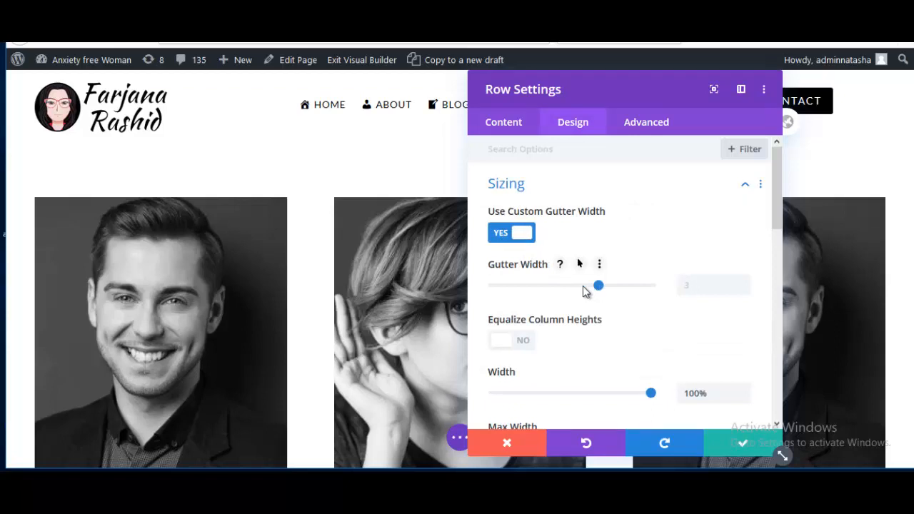
drag(559, 291, 552, 291)
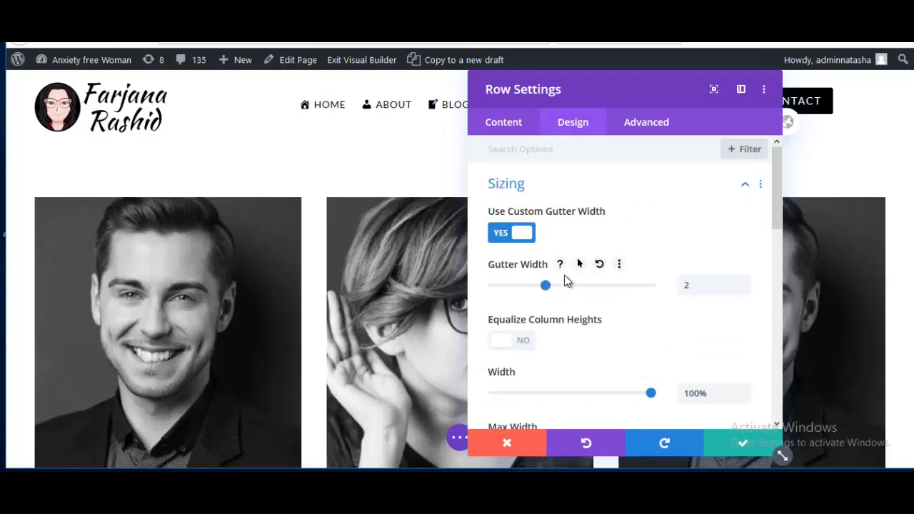
drag(601, 91, 662, 79)
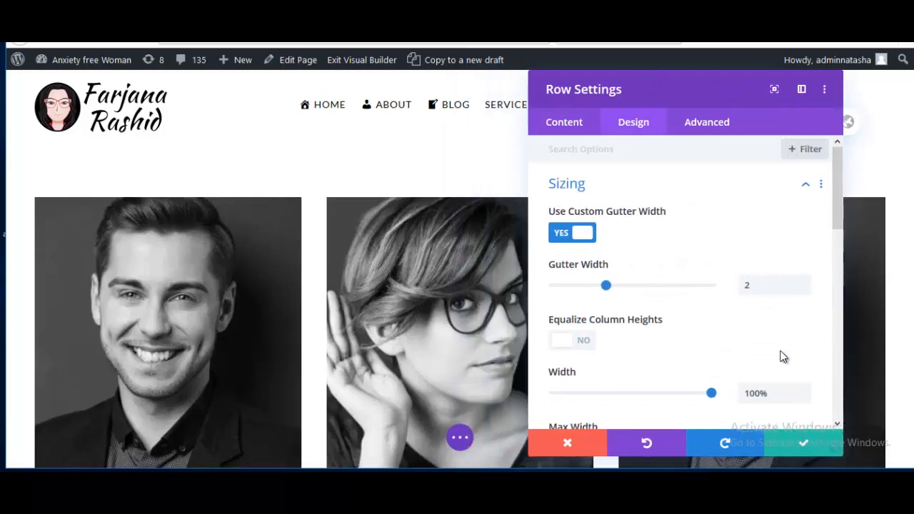
click(788, 448)
mouse_move(320, 247)
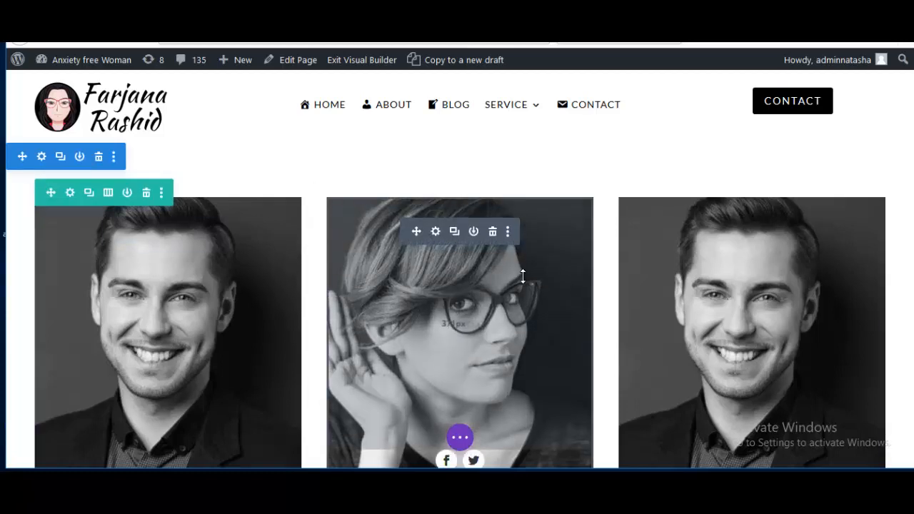
Step: Save the page, exit the Visual Builder, and scroll the live three-portrait team row
scroll(233, 265, down, 1)
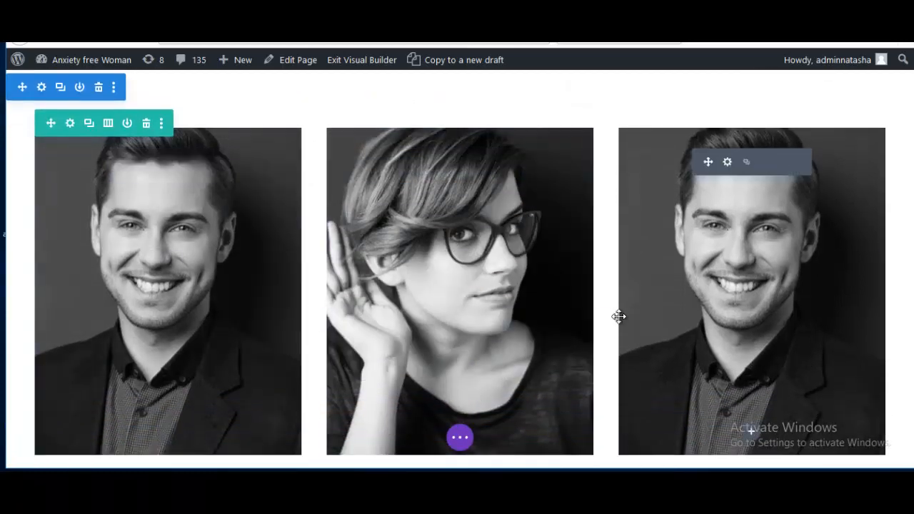
scroll(576, 352, down, 2)
click(459, 437)
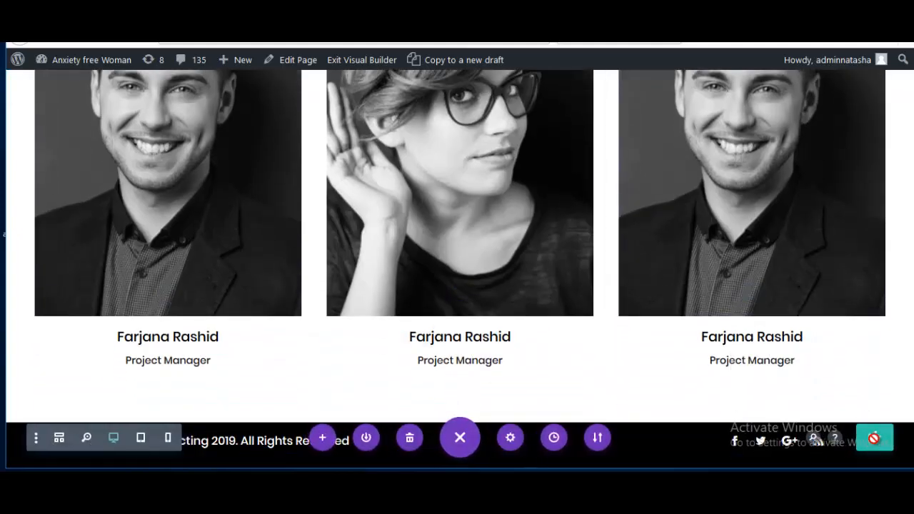
click(864, 430)
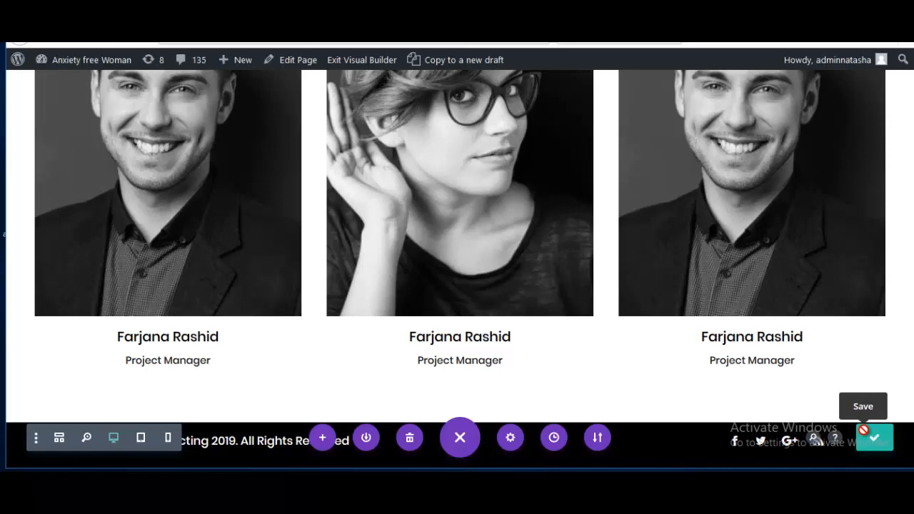
click(350, 63)
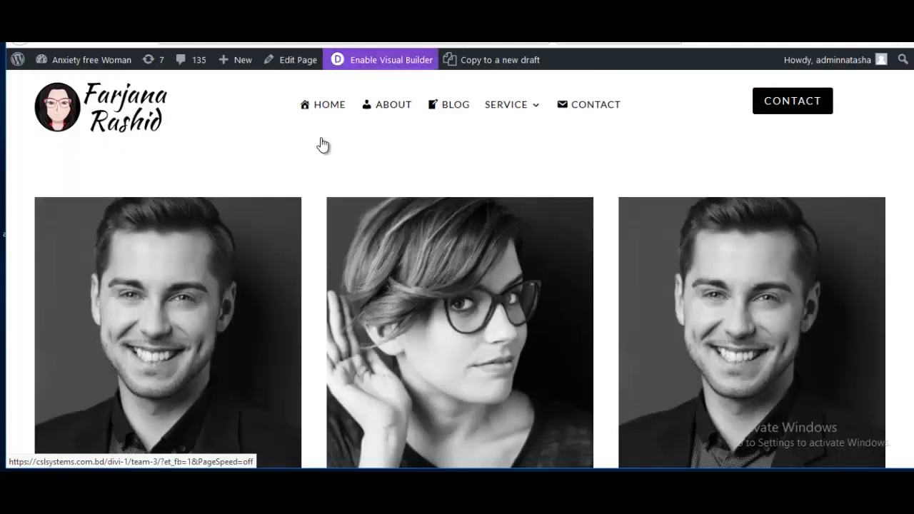
scroll(300, 200, down, 1)
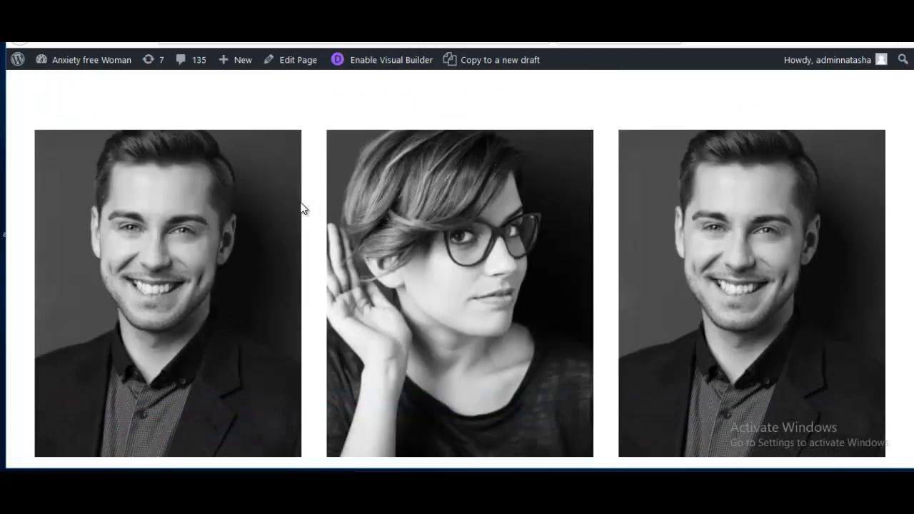